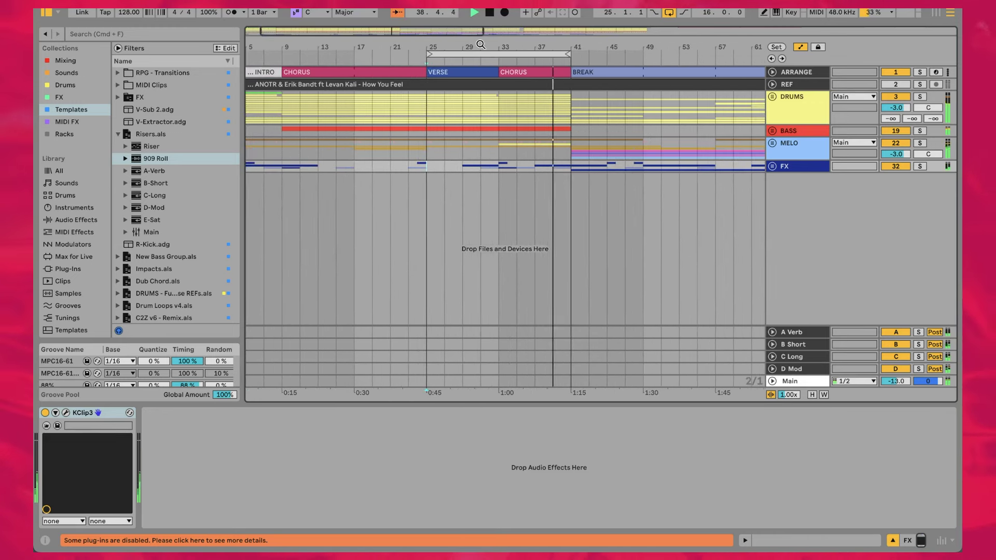
Step: Unfold the MELO group and show the device chain of track 26, the first Dua Lipa - Houdini (Acapella) track
{"action": "left_click", "coordinate": [802, 152]}
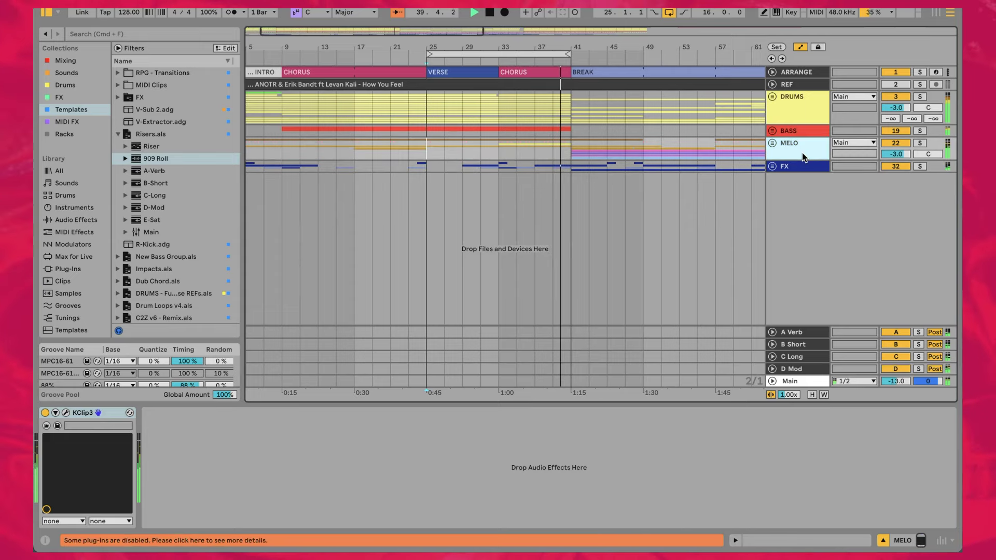
{"action": "left_click", "coordinate": [772, 143]}
{"action": "scroll", "coordinate": [798, 171], "scroll_direction": "down", "scroll_amount": 2}
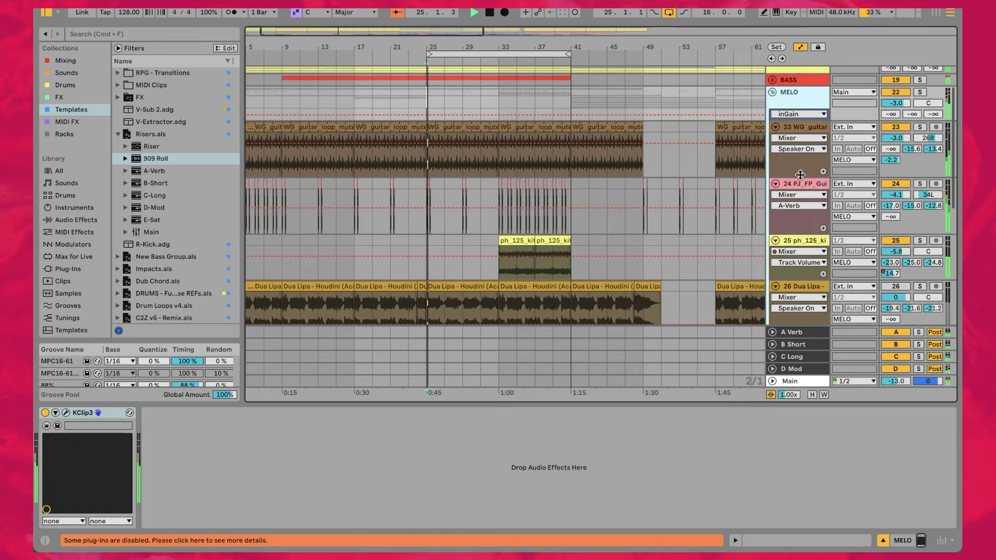
{"action": "scroll", "coordinate": [800, 175], "scroll_direction": "down", "scroll_amount": 7}
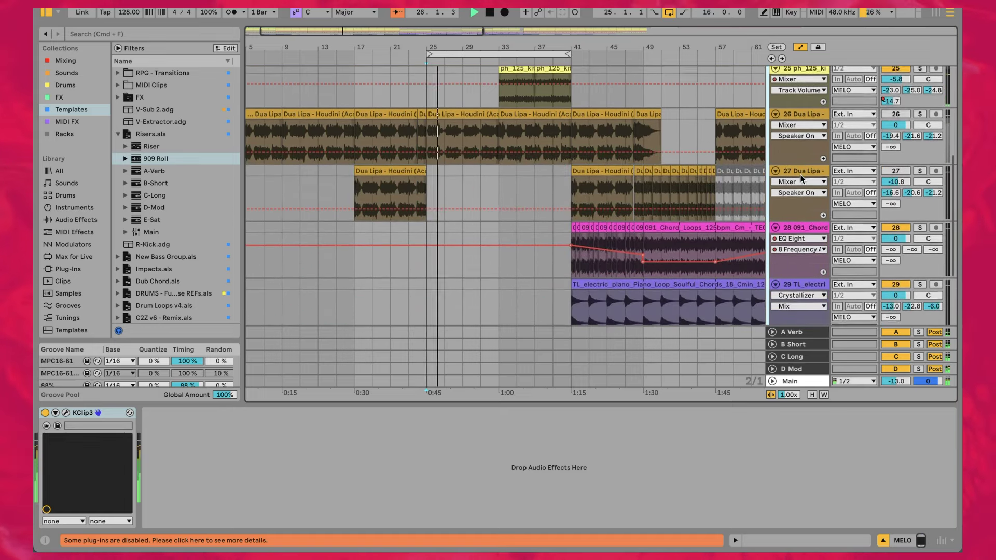
{"action": "scroll", "coordinate": [800, 177], "scroll_direction": "up", "scroll_amount": 1}
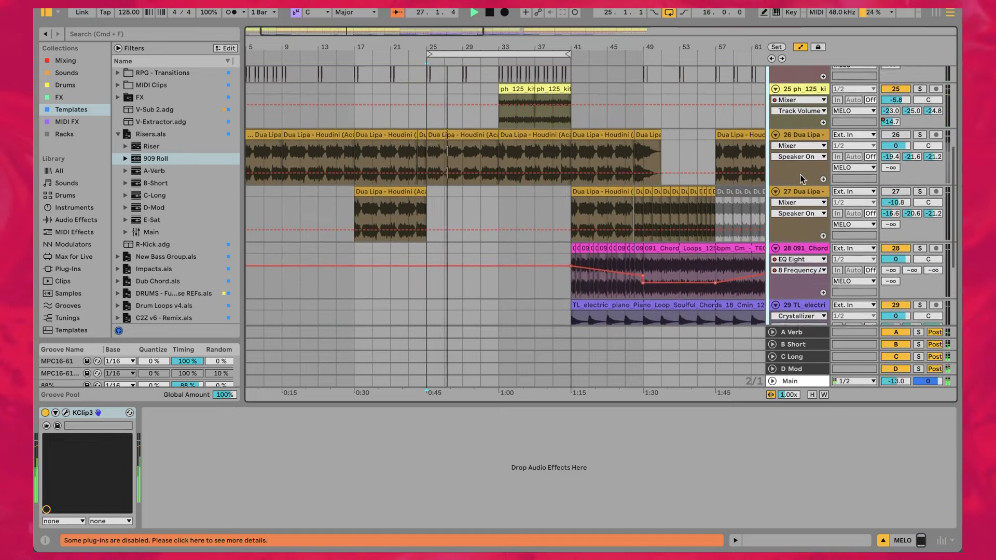
{"action": "scroll", "coordinate": [801, 179], "scroll_direction": "up", "scroll_amount": 2}
{"action": "left_click", "coordinate": [795, 167]}
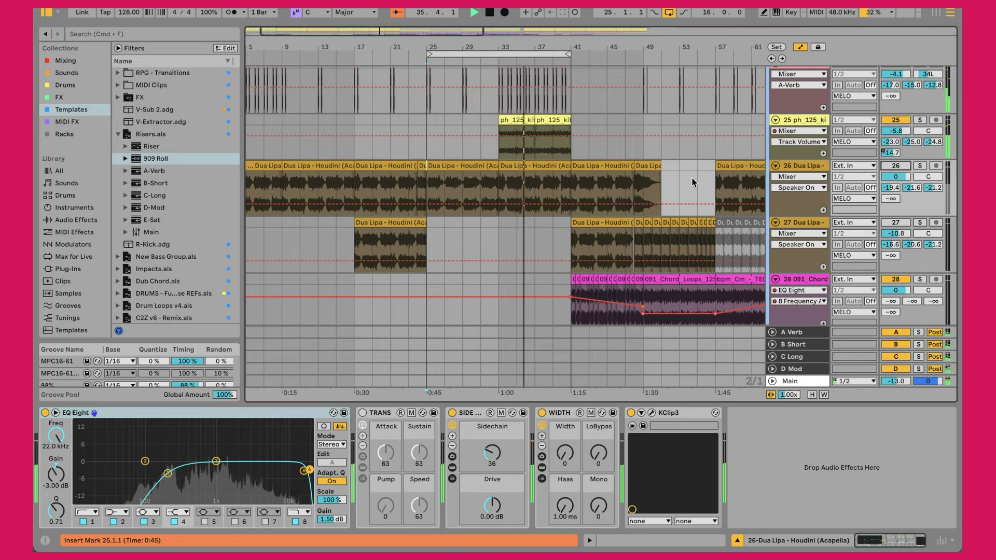
Step: Look through the MELO group's guitar, vocal and chord tracks against the arrangement sections while the loop plays
{"action": "scroll", "coordinate": [621, 139], "scroll_direction": "up", "scroll_amount": 6}
{"action": "scroll", "coordinate": [621, 139], "scroll_direction": "left", "scroll_amount": 1}
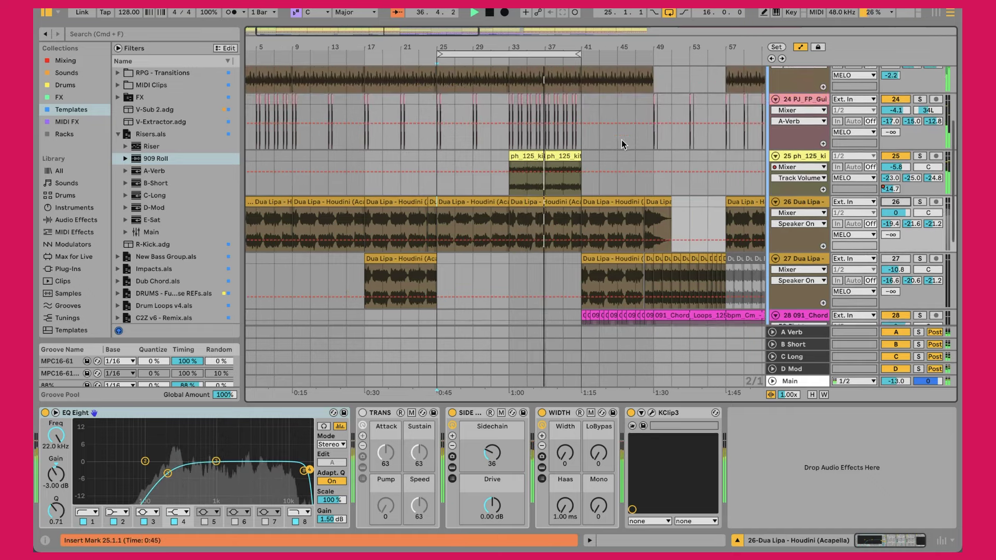
{"action": "scroll", "coordinate": [621, 139], "scroll_direction": "up", "scroll_amount": 4}
{"action": "scroll", "coordinate": [621, 139], "scroll_direction": "left", "scroll_amount": 1}
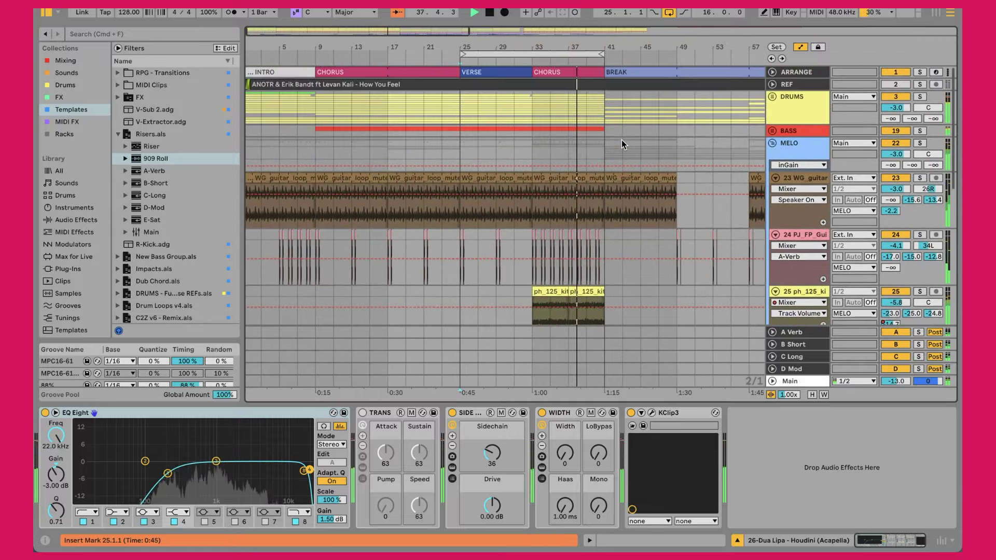
{"action": "scroll", "coordinate": [621, 139], "scroll_direction": "down", "scroll_amount": 4}
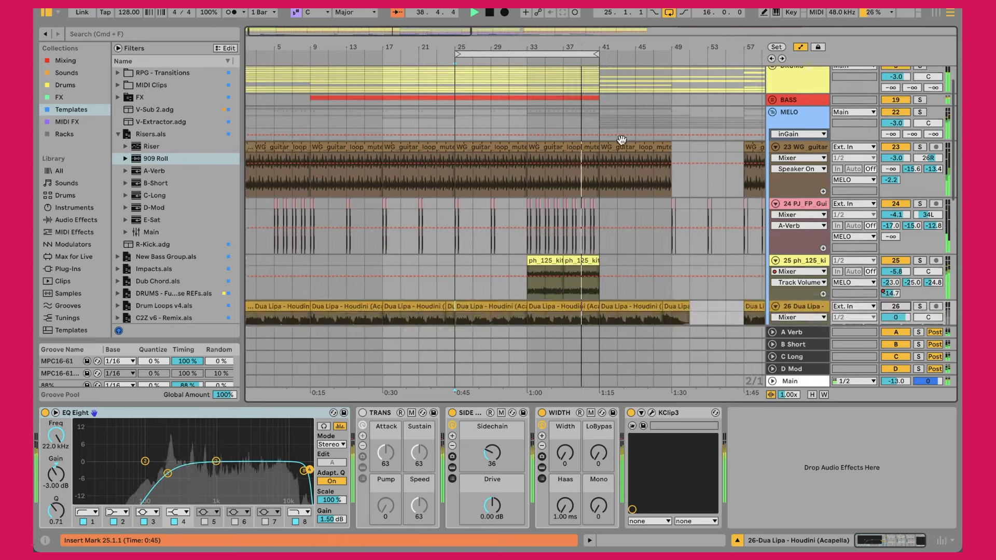
{"action": "scroll", "coordinate": [621, 139], "scroll_direction": "down", "scroll_amount": 4}
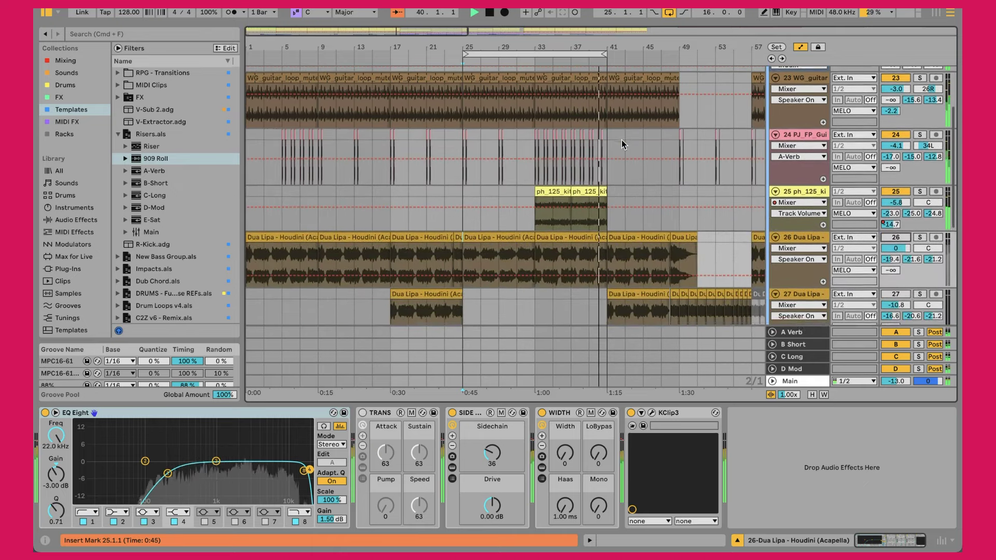
{"action": "scroll", "coordinate": [621, 139], "scroll_direction": "down", "scroll_amount": 1}
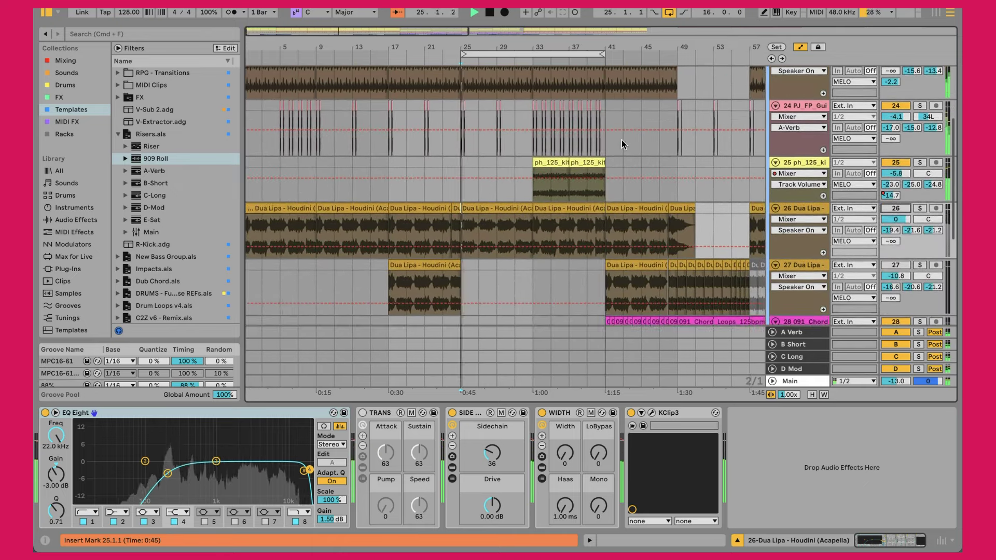
{"action": "scroll", "coordinate": [621, 140], "scroll_direction": "up", "scroll_amount": 5}
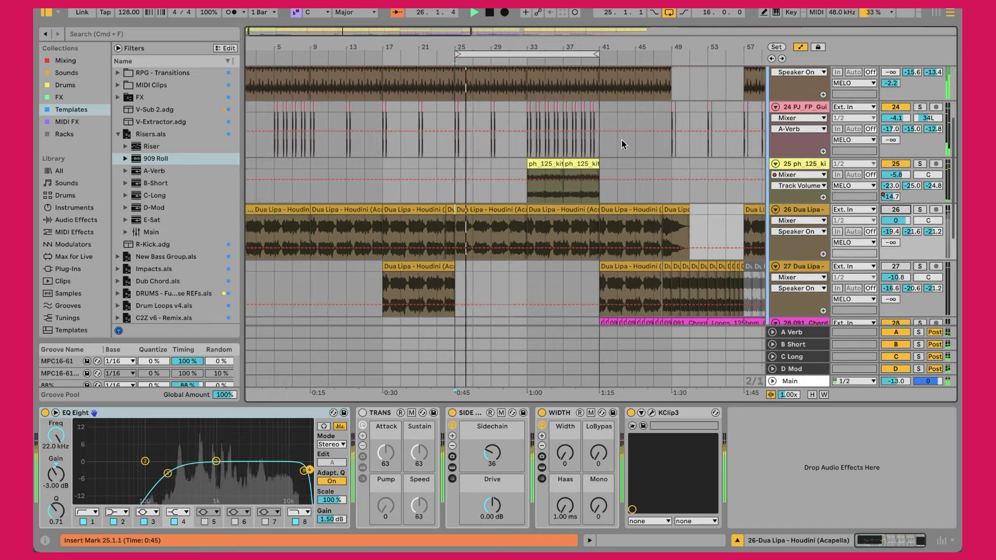
{"action": "scroll", "coordinate": [621, 139], "scroll_direction": "up", "scroll_amount": 4}
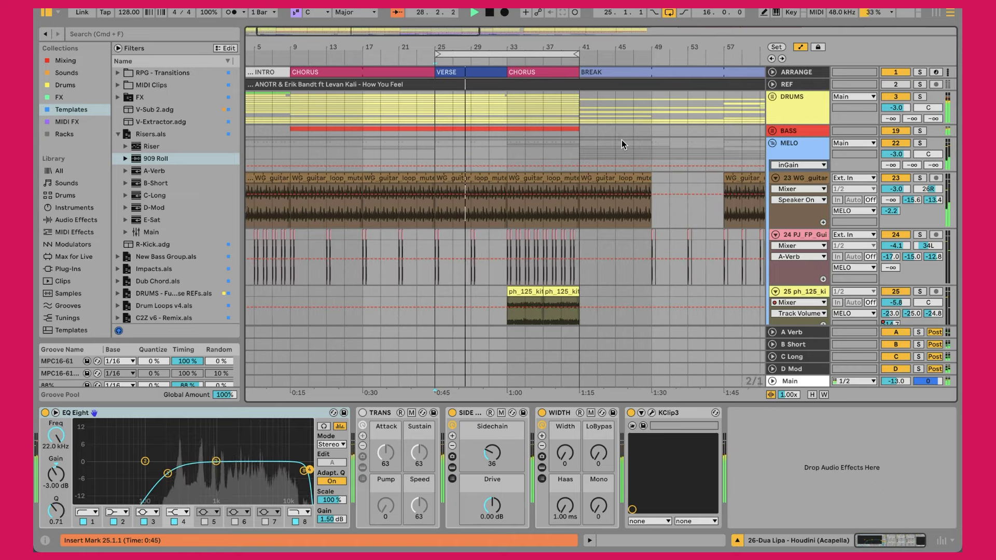
{"action": "scroll", "coordinate": [622, 139], "scroll_direction": "down", "scroll_amount": 2}
{"action": "scroll", "coordinate": [621, 139], "scroll_direction": "up", "scroll_amount": 2}
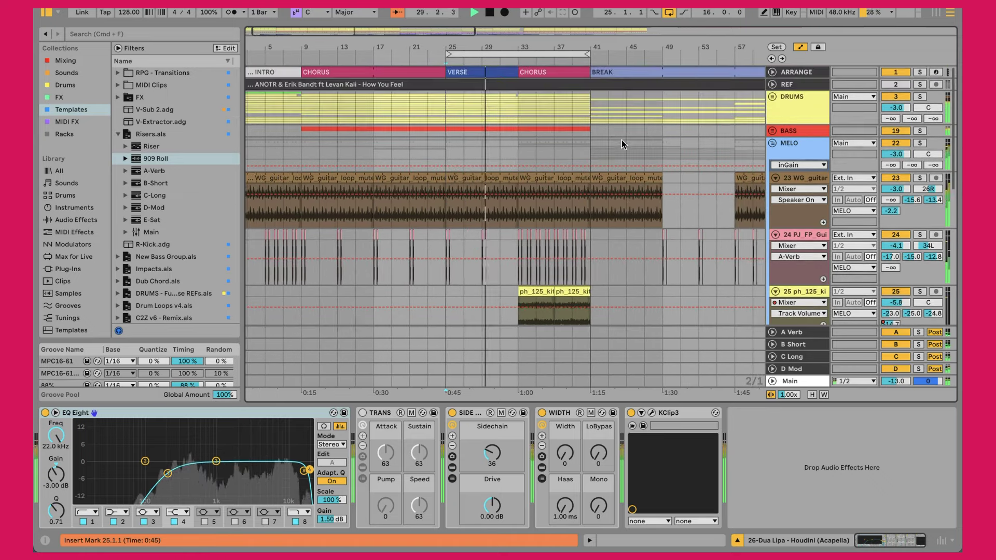
{"action": "left_click_drag", "start_coordinate": [475, 47], "coordinate": [349, 46]}
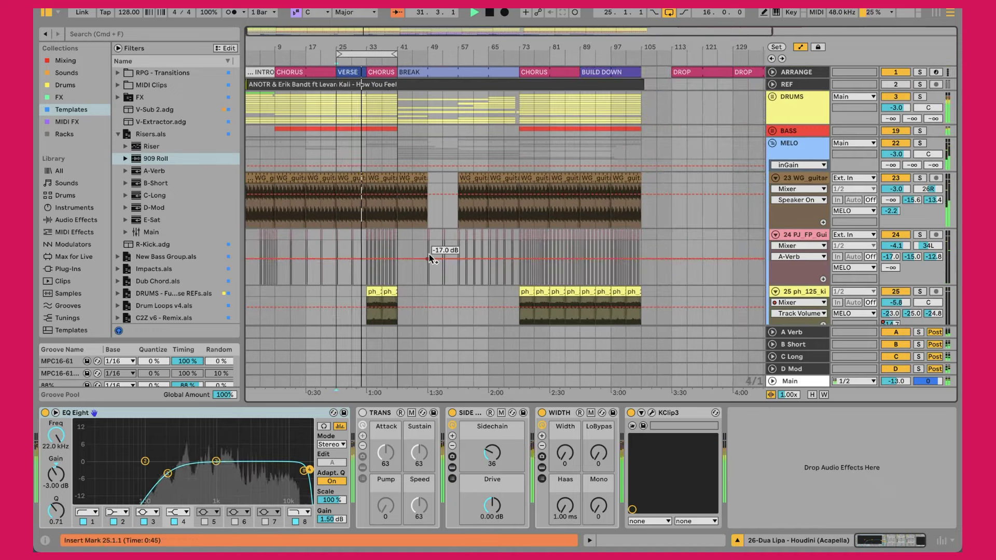
{"action": "scroll", "coordinate": [433, 251], "scroll_direction": "down", "scroll_amount": 15}
{"action": "scroll", "coordinate": [434, 218], "scroll_direction": "up", "scroll_amount": 8}
{"action": "scroll", "coordinate": [433, 177], "scroll_direction": "up", "scroll_amount": 3}
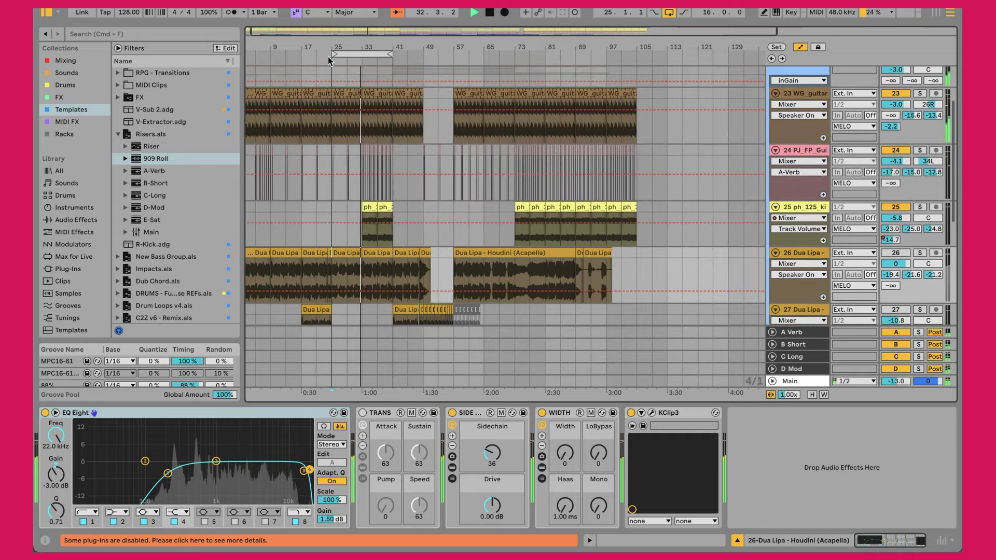
{"action": "left_click_drag", "start_coordinate": [324, 40], "coordinate": [325, 76]}
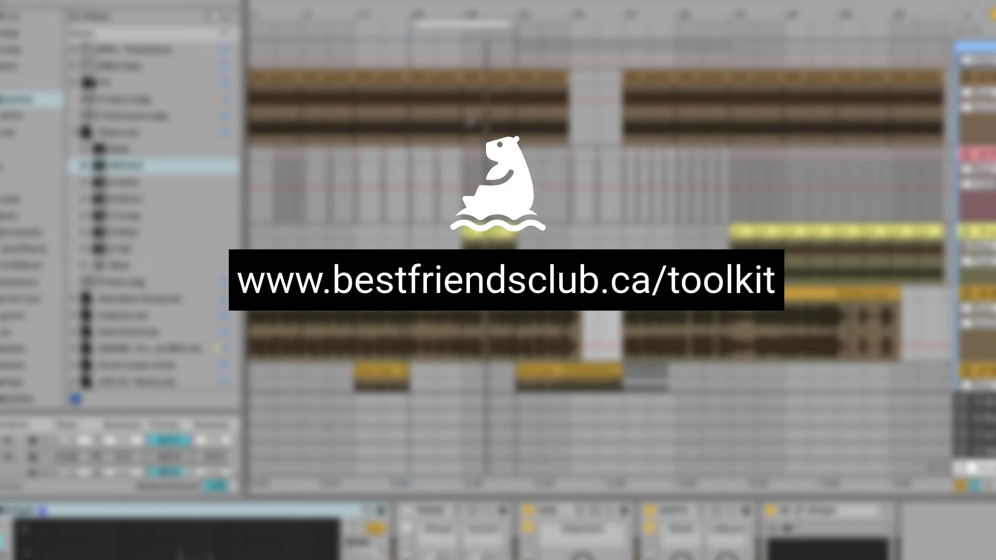
{"action": "scroll", "coordinate": [596, 234], "scroll_direction": "down", "scroll_amount": 3}
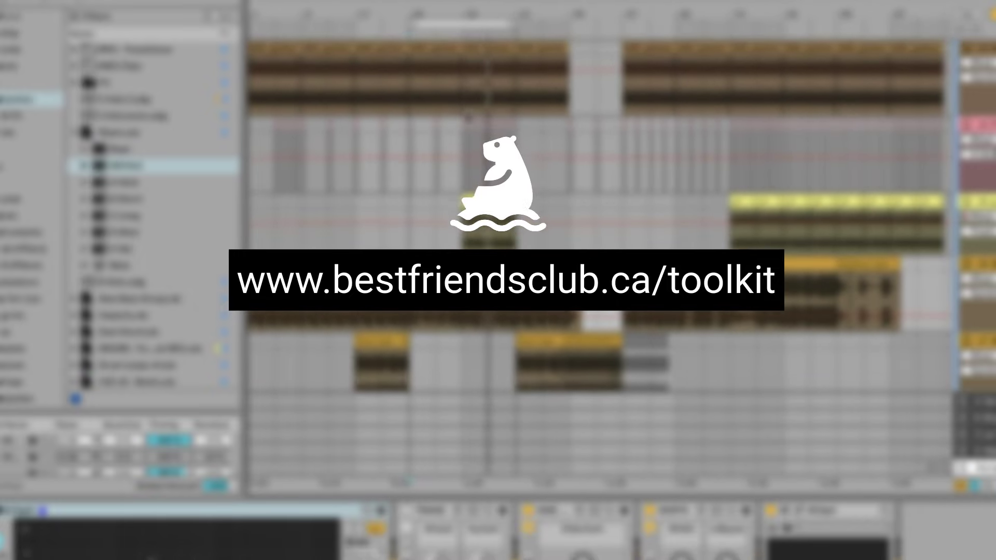
{"action": "scroll", "coordinate": [596, 233], "scroll_direction": "down", "scroll_amount": 7}
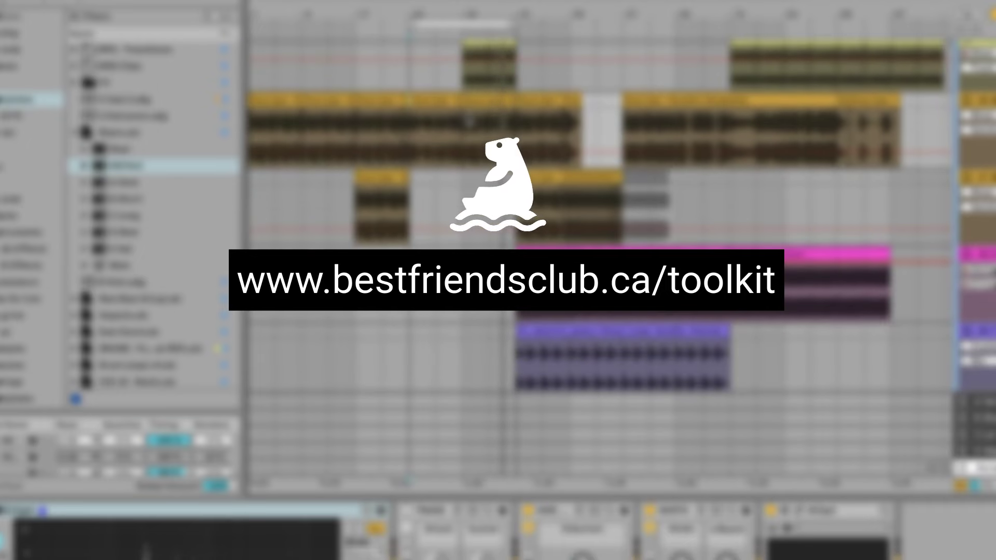
{"action": "scroll", "coordinate": [596, 233], "scroll_direction": "down", "scroll_amount": 3}
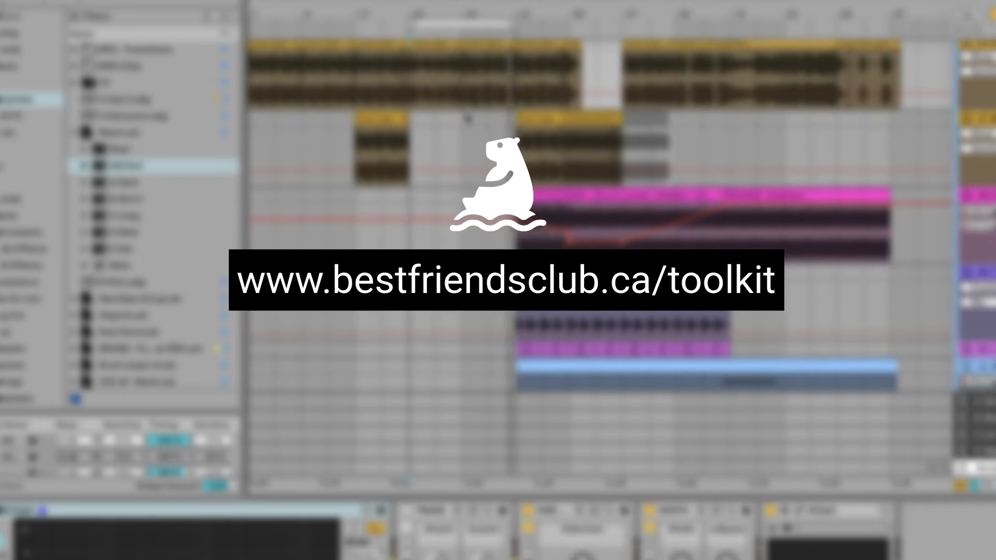
{"action": "scroll", "coordinate": [467, 119], "scroll_direction": "up", "scroll_amount": 3}
{"action": "scroll", "coordinate": [596, 233], "scroll_direction": "up", "scroll_amount": 2}
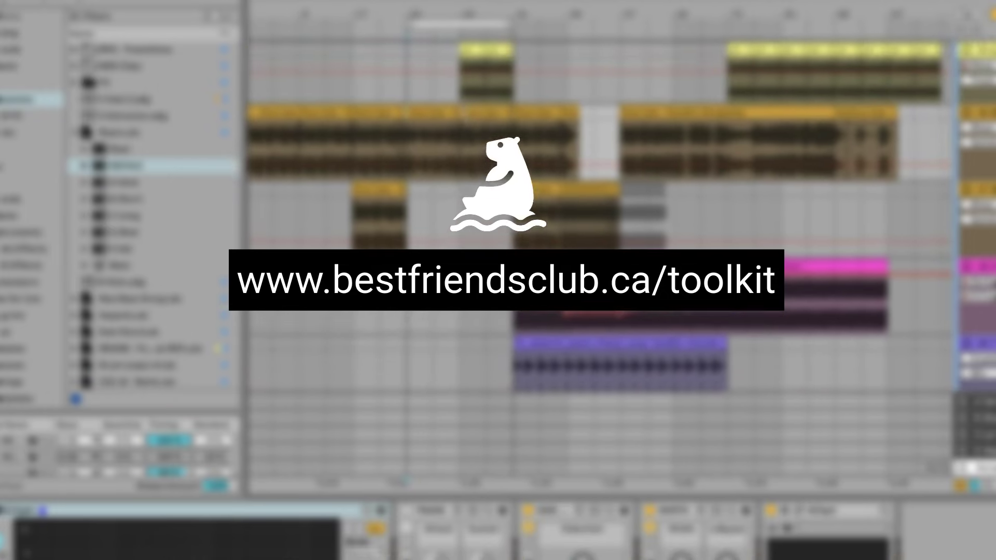
{"action": "scroll", "coordinate": [467, 119], "scroll_direction": "up", "scroll_amount": 6}
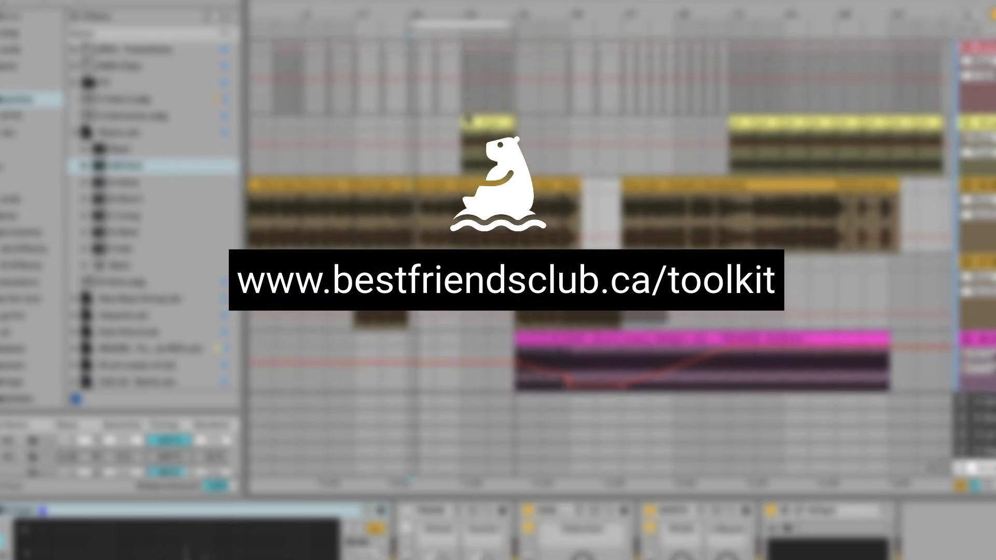
{"action": "scroll", "coordinate": [467, 119], "scroll_direction": "up", "scroll_amount": 2}
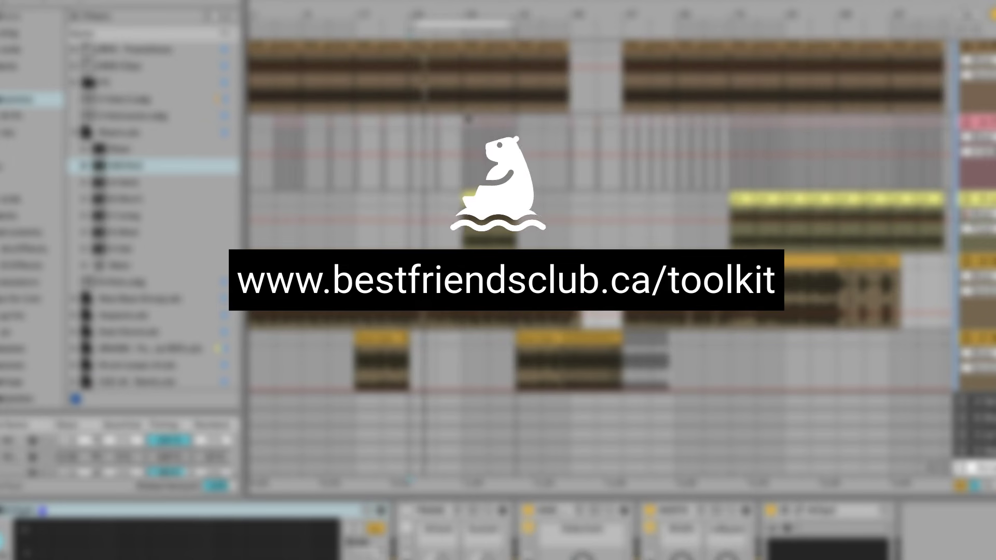
{"action": "scroll", "coordinate": [461, 155], "scroll_direction": "up", "scroll_amount": 3}
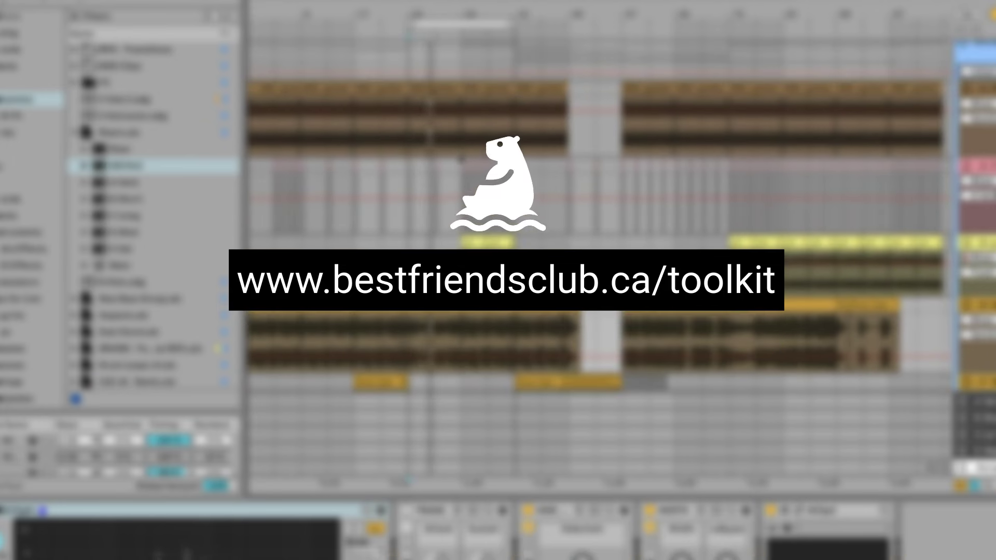
{"action": "scroll", "coordinate": [569, 165], "scroll_direction": "down", "scroll_amount": 8}
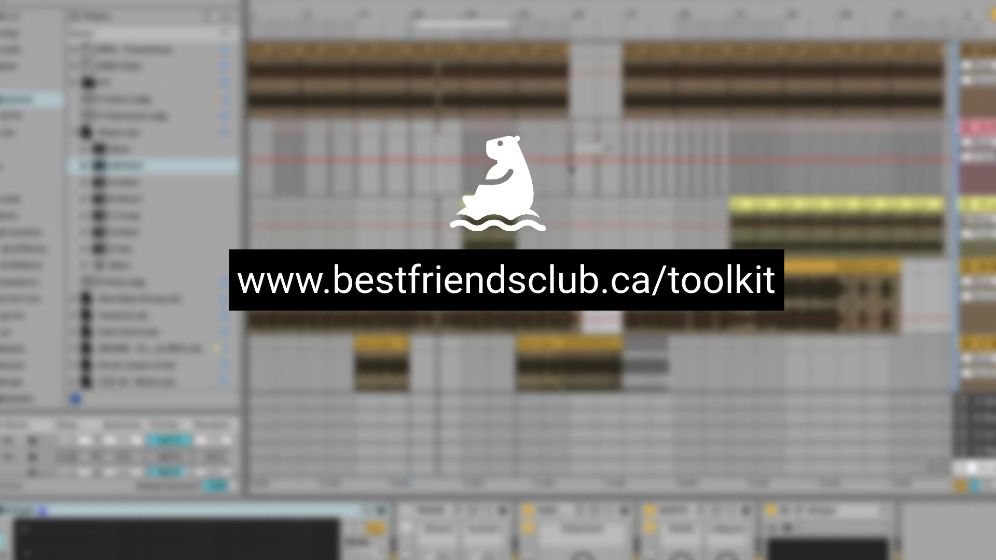
{"action": "scroll", "coordinate": [570, 168], "scroll_direction": "up", "scroll_amount": 3}
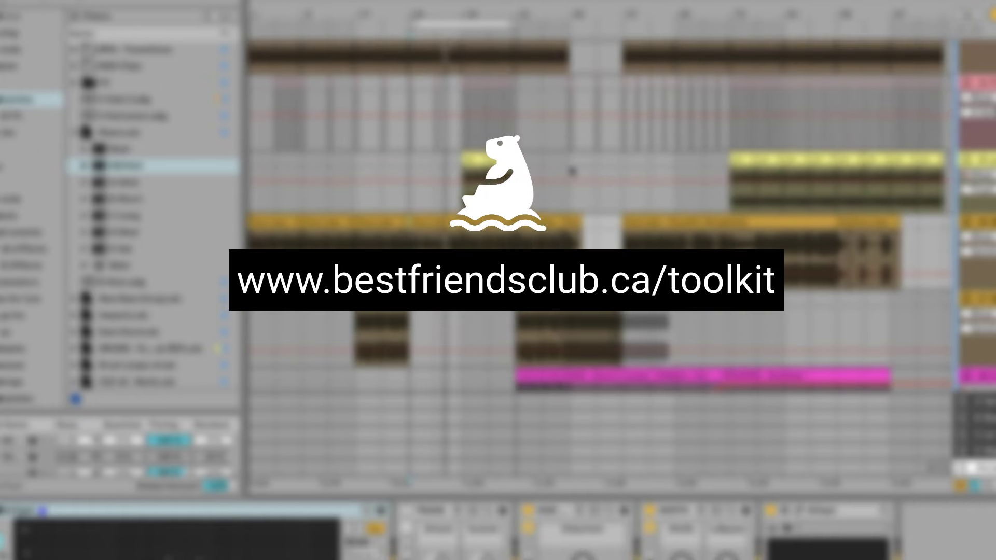
{"action": "scroll", "coordinate": [572, 170], "scroll_direction": "up", "scroll_amount": 9}
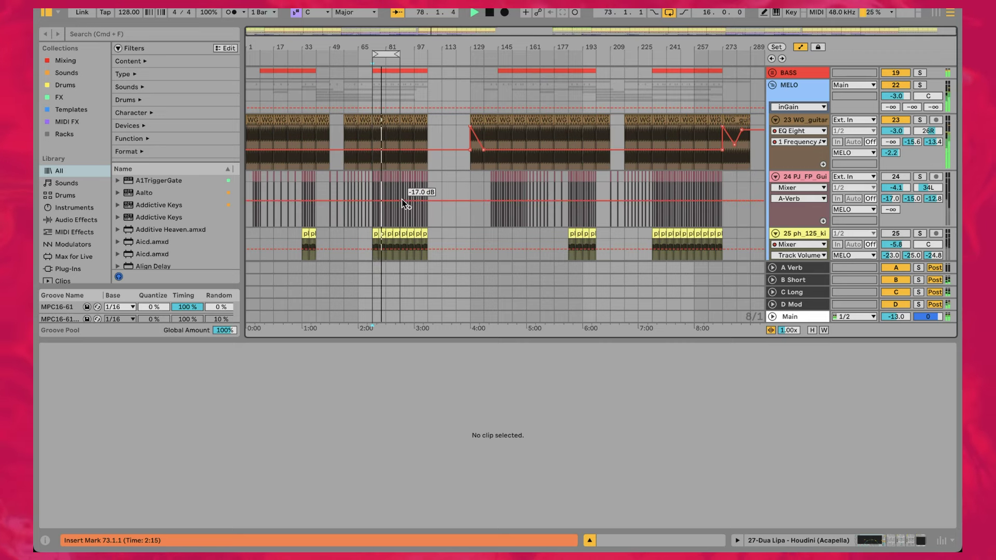
Step: Unfold the REF track and select its first ANOTR & Erik Bandt ft Levan Kali - How You Feel clip
{"action": "scroll", "coordinate": [374, 147], "scroll_direction": "up", "scroll_amount": 3}
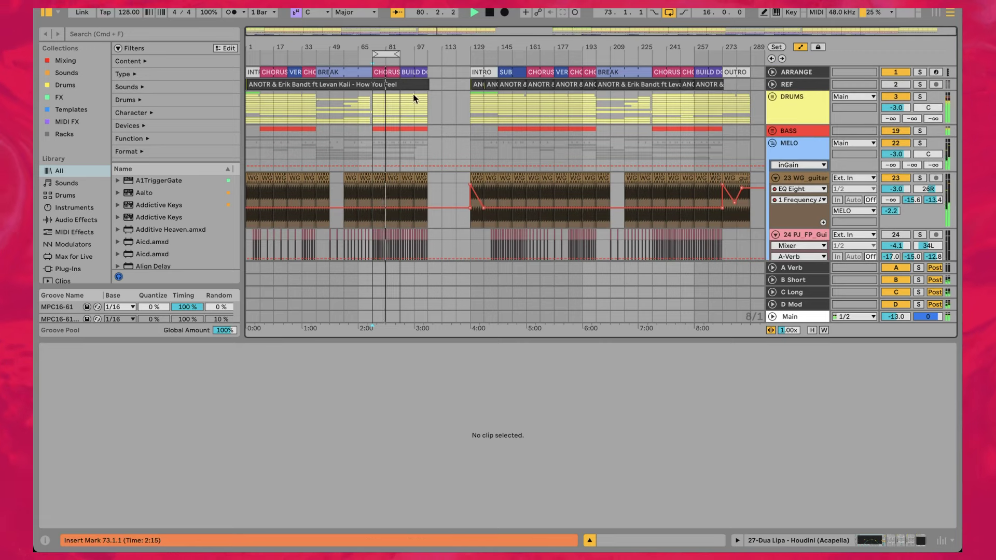
{"action": "key", "text": "Right"}
{"action": "left_click", "coordinate": [283, 86]}
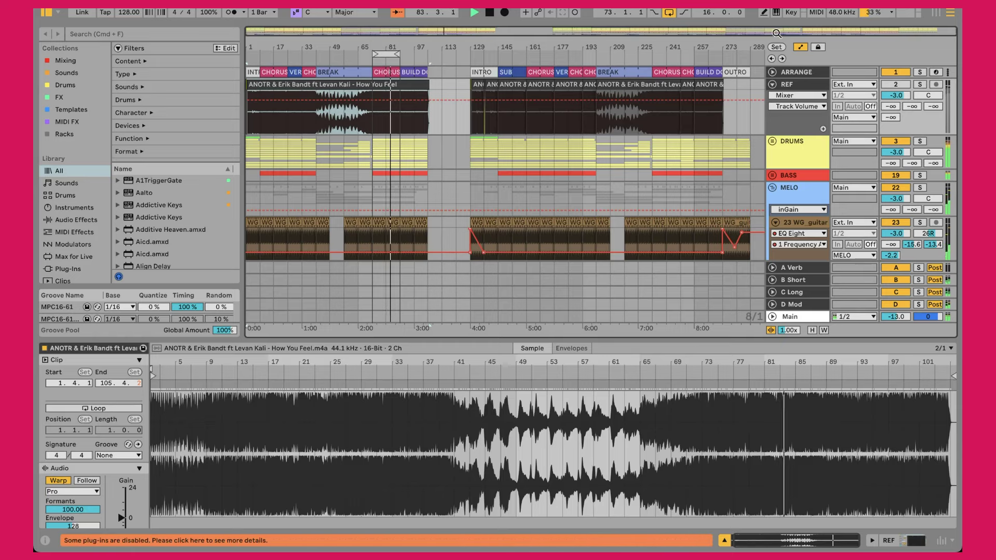
Step: Solo the REF track to hear the reference alone, and unsolo it to return to the full mix
{"action": "left_click", "coordinate": [808, 86]}
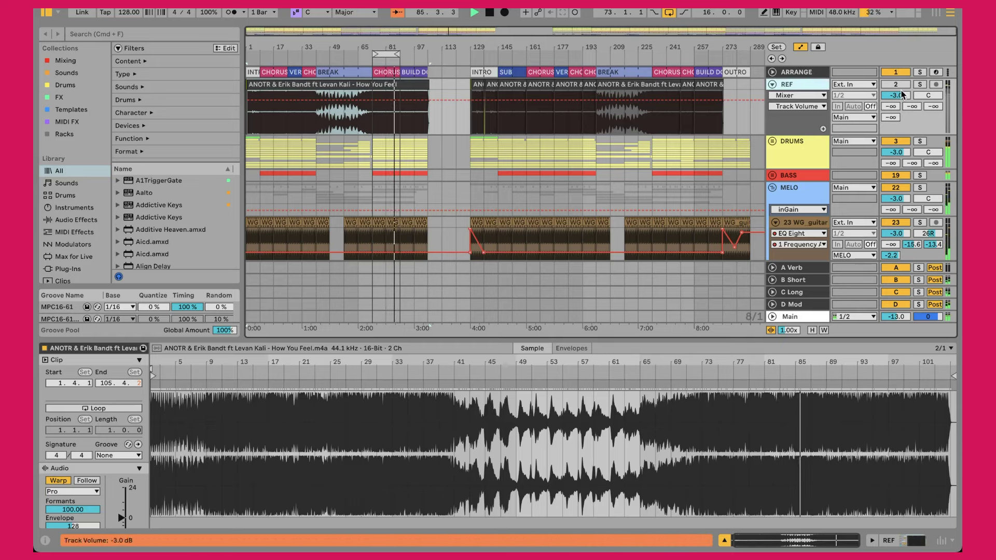
{"action": "key", "text": "s"}
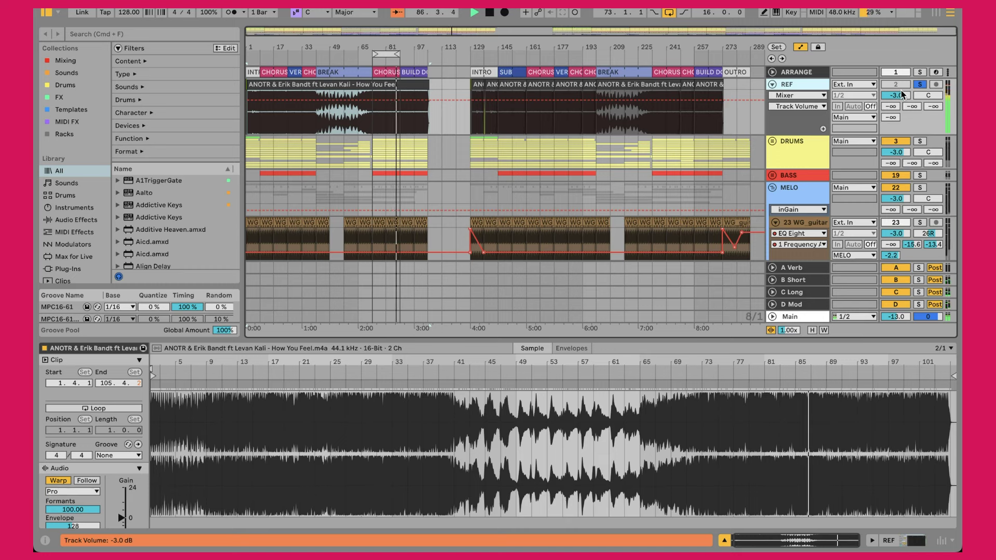
{"action": "key", "text": "s"}
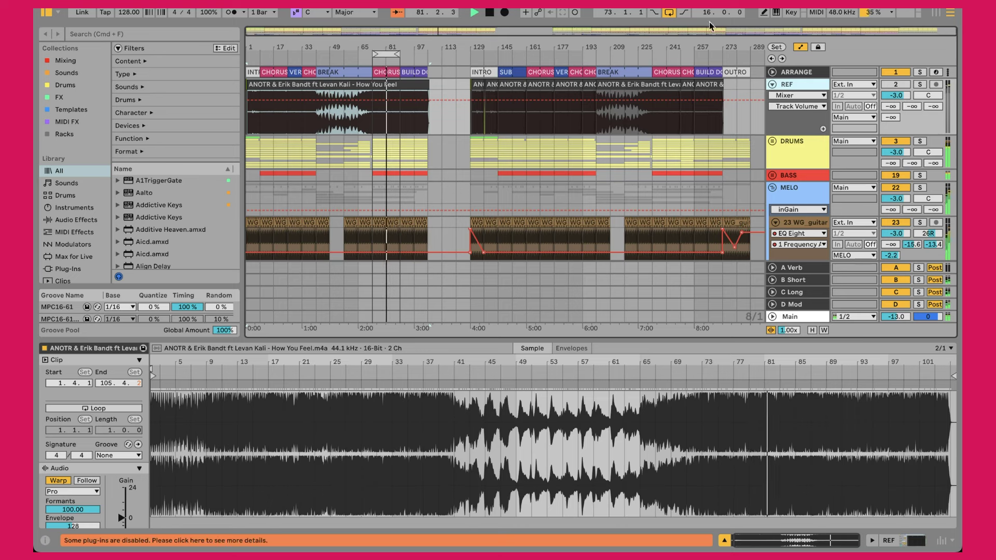
{"action": "key", "text": "plus"}
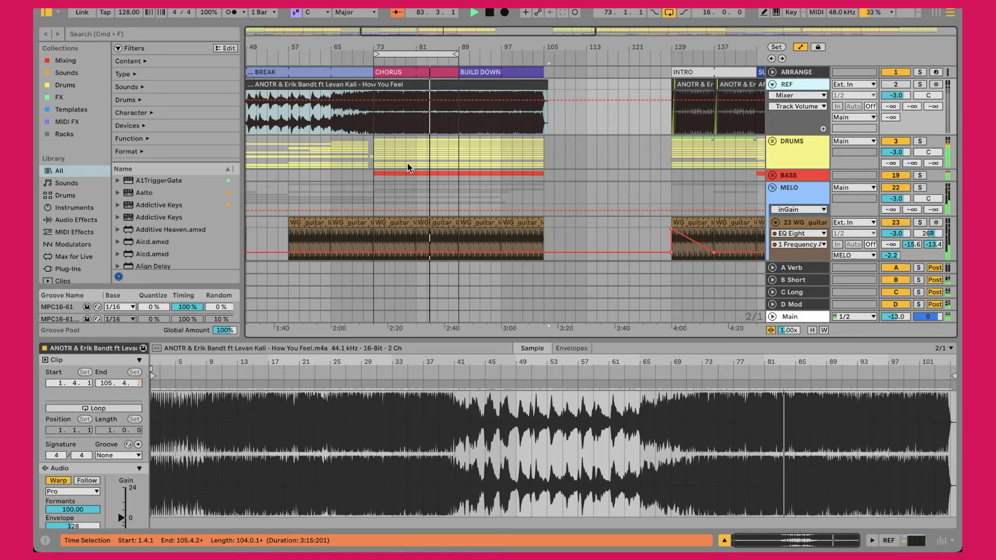
{"action": "scroll", "coordinate": [408, 164], "scroll_direction": "down", "scroll_amount": 3}
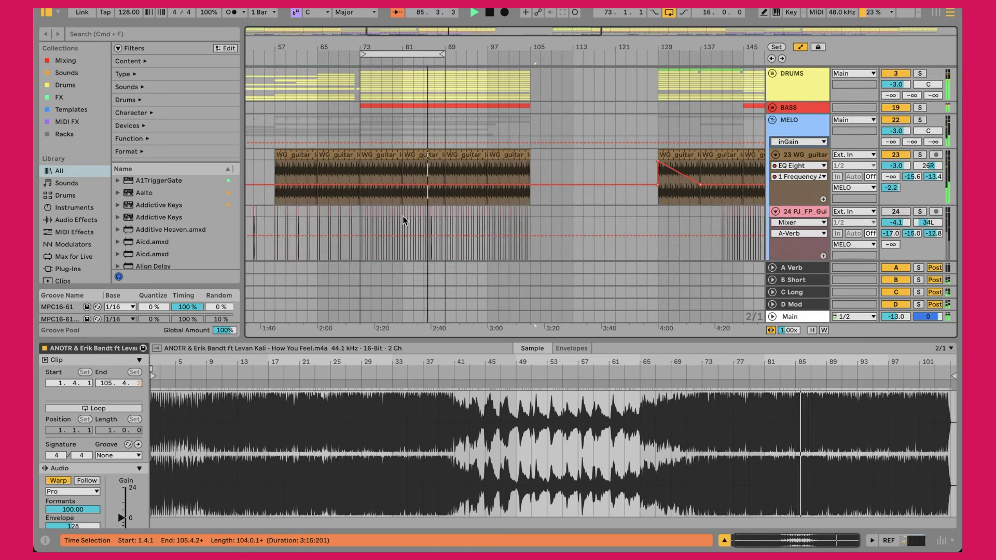
{"action": "scroll", "coordinate": [404, 218], "scroll_direction": "up", "scroll_amount": 2}
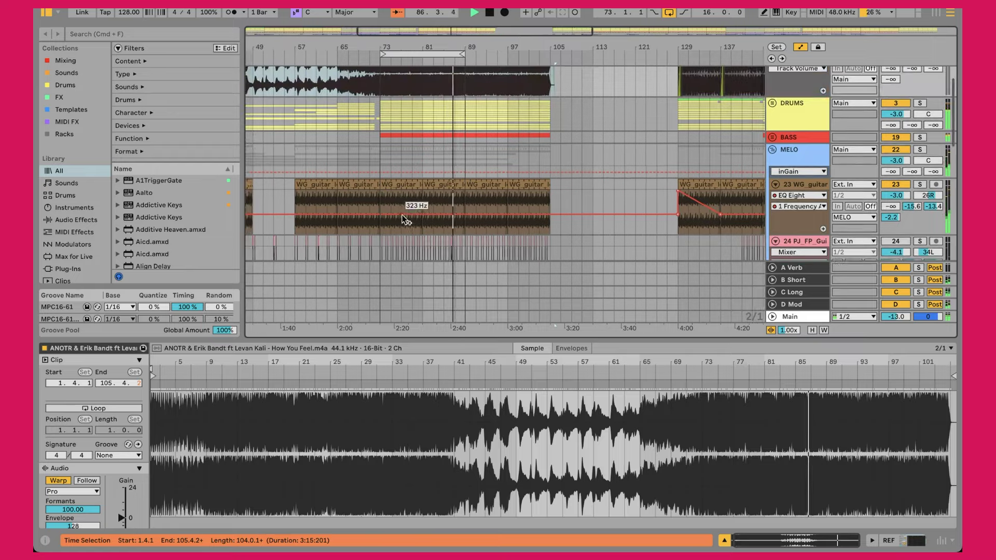
{"action": "scroll", "coordinate": [402, 215], "scroll_direction": "up", "scroll_amount": 2}
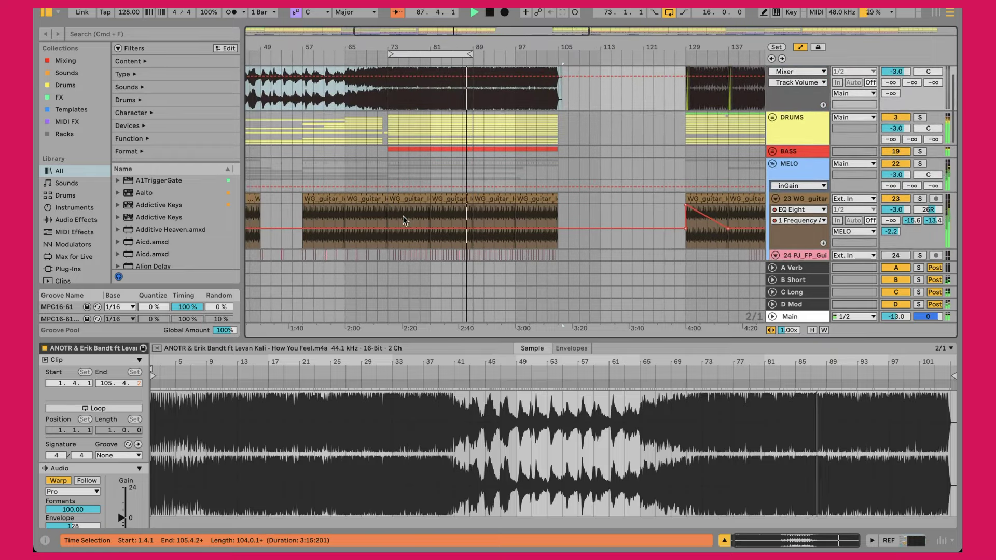
Step: Compare the chorus of the ANOTR How You Feel reference with the full mix by briefly soloing the REF track
{"action": "scroll", "coordinate": [404, 217], "scroll_direction": "up", "scroll_amount": 2}
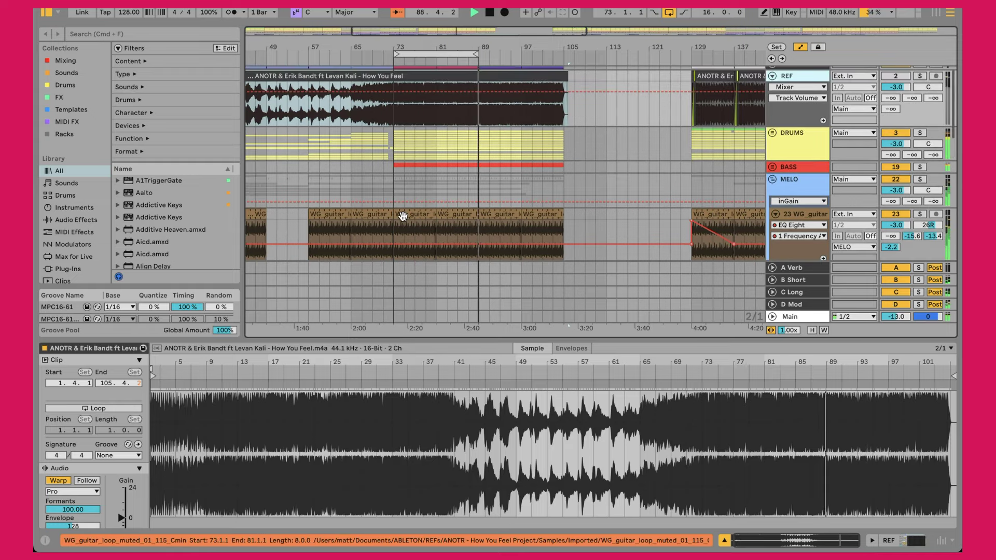
{"action": "scroll", "coordinate": [402, 216], "scroll_direction": "up", "scroll_amount": 1}
{"action": "left_click", "coordinate": [430, 123]}
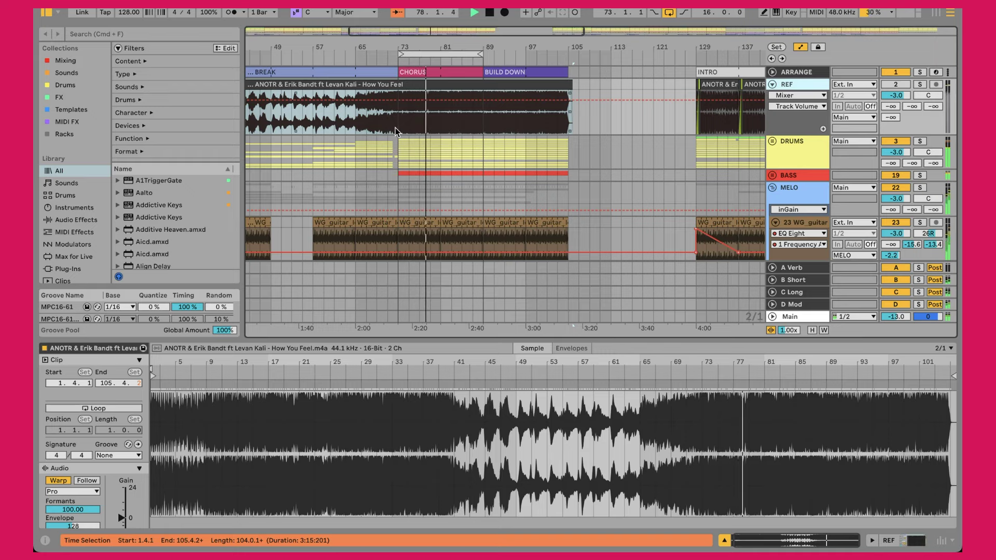
{"action": "key", "text": "s"}
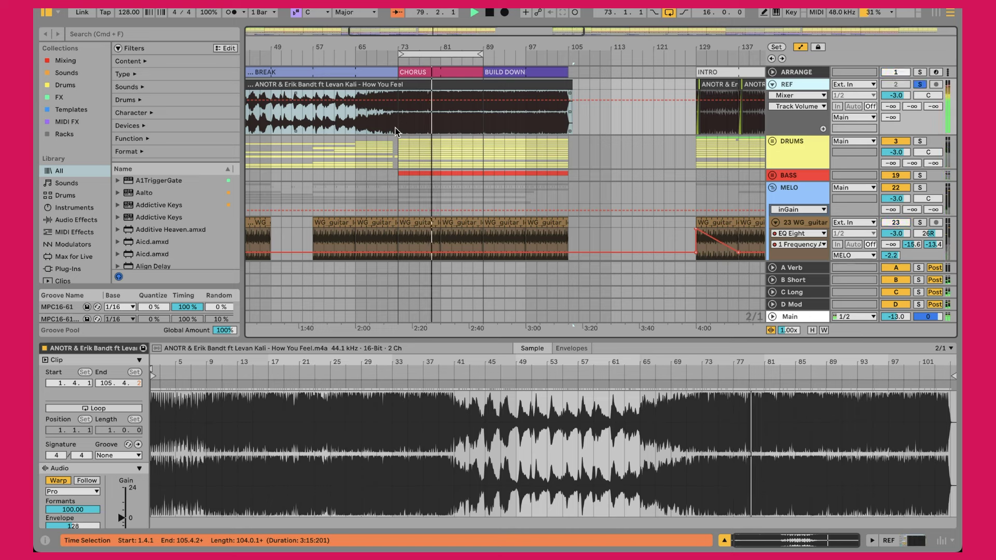
{"action": "key", "text": "s"}
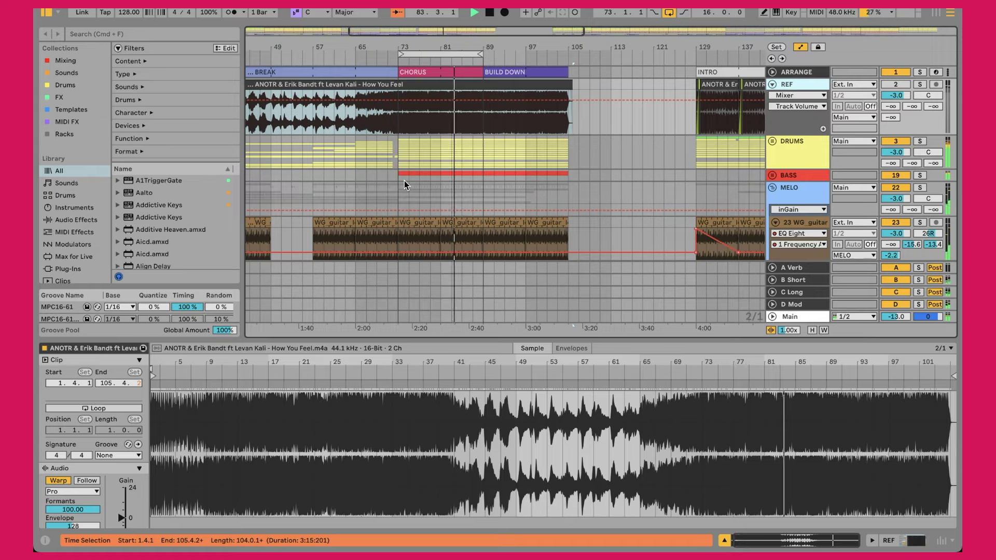
Step: Set the arrangement loop to the 8 bars starting at 81.1.1
{"action": "scroll", "coordinate": [404, 180], "scroll_direction": "down", "scroll_amount": 5}
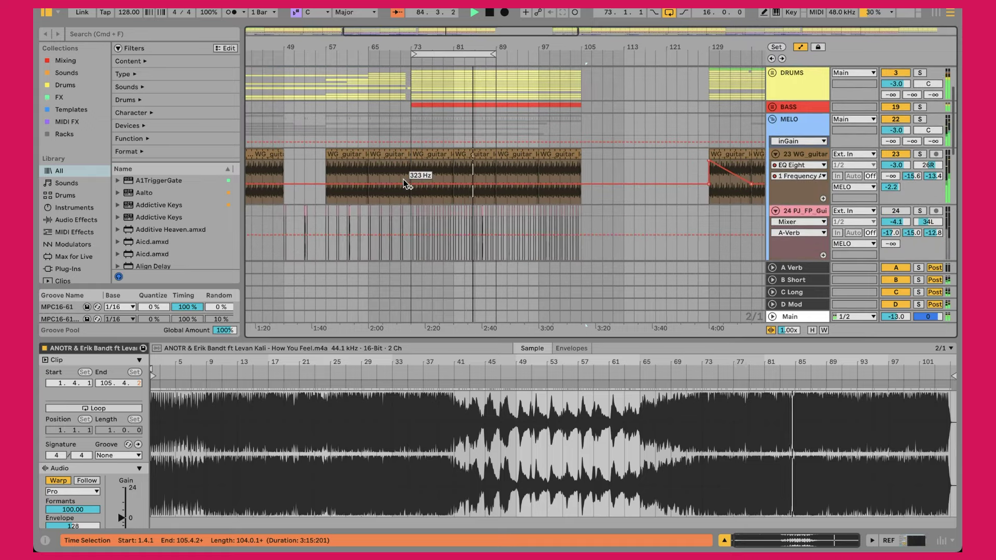
{"action": "scroll", "coordinate": [460, 125], "scroll_direction": "down", "scroll_amount": 5}
{"action": "scroll", "coordinate": [460, 124], "scroll_direction": "down", "scroll_amount": 2}
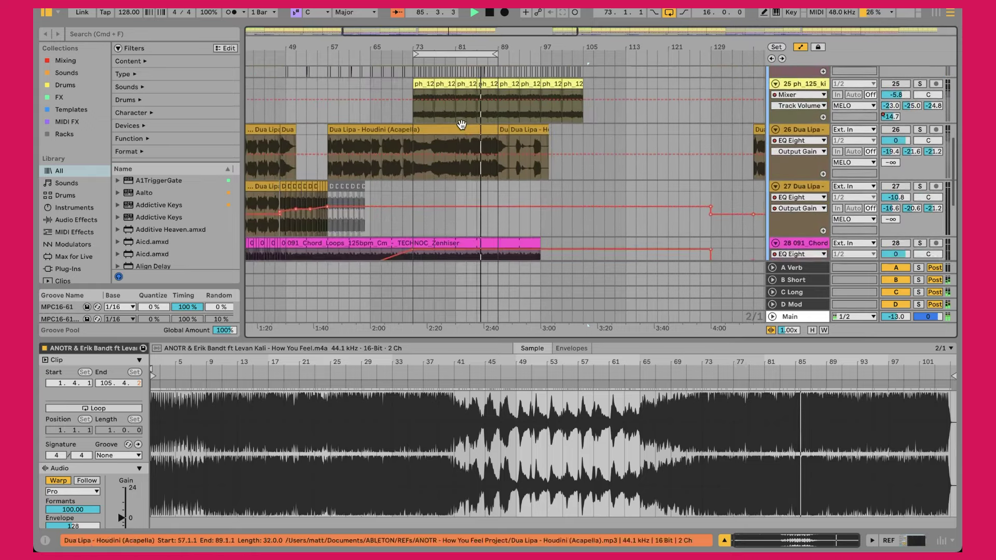
{"action": "scroll", "coordinate": [460, 125], "scroll_direction": "up", "scroll_amount": 3}
{"action": "left_click_drag", "start_coordinate": [413, 52], "coordinate": [451, 54]}
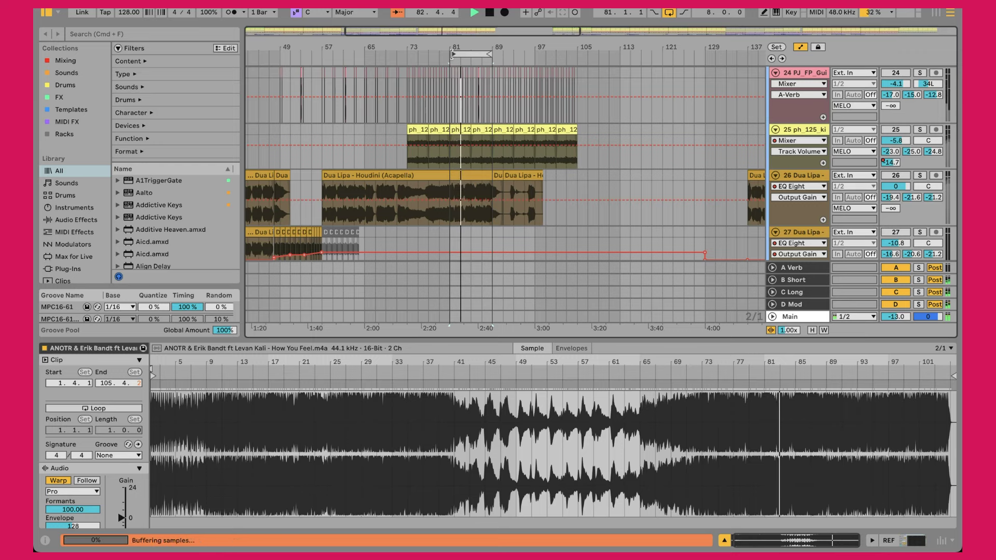
Step: Open the WG_guitar loop clip at bar 81 on track 23 and switch on track 26, the first Dua Lipa - Houdini acapella track
{"action": "scroll", "coordinate": [570, 145], "scroll_direction": "up", "scroll_amount": 5}
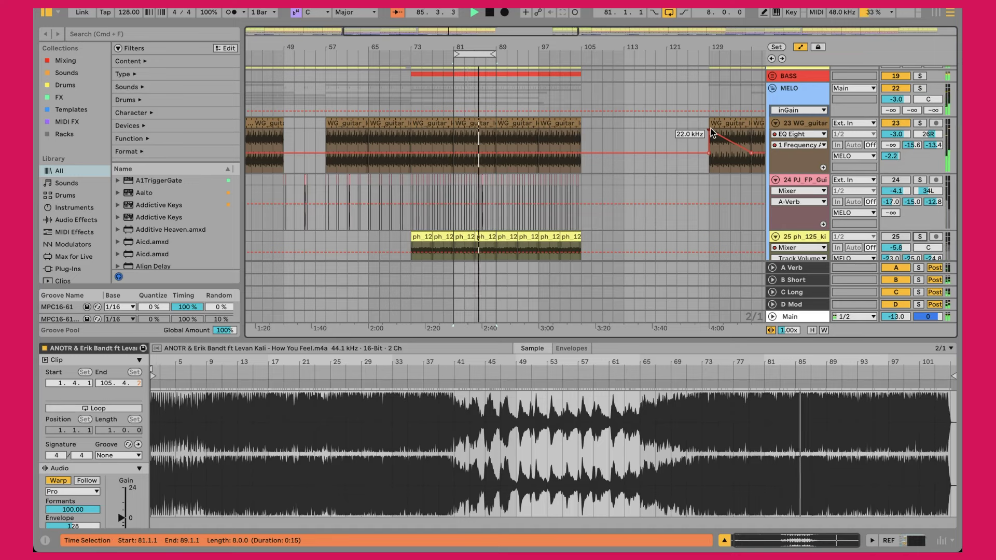
{"action": "left_click", "coordinate": [483, 127]}
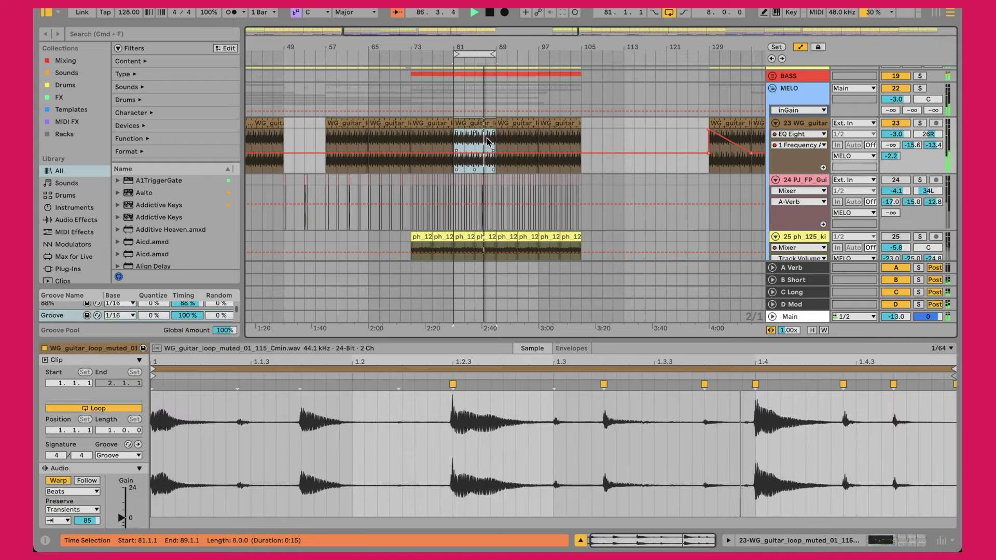
{"action": "scroll", "coordinate": [465, 120], "scroll_direction": "down", "scroll_amount": 5}
{"action": "left_click", "coordinate": [896, 100]}
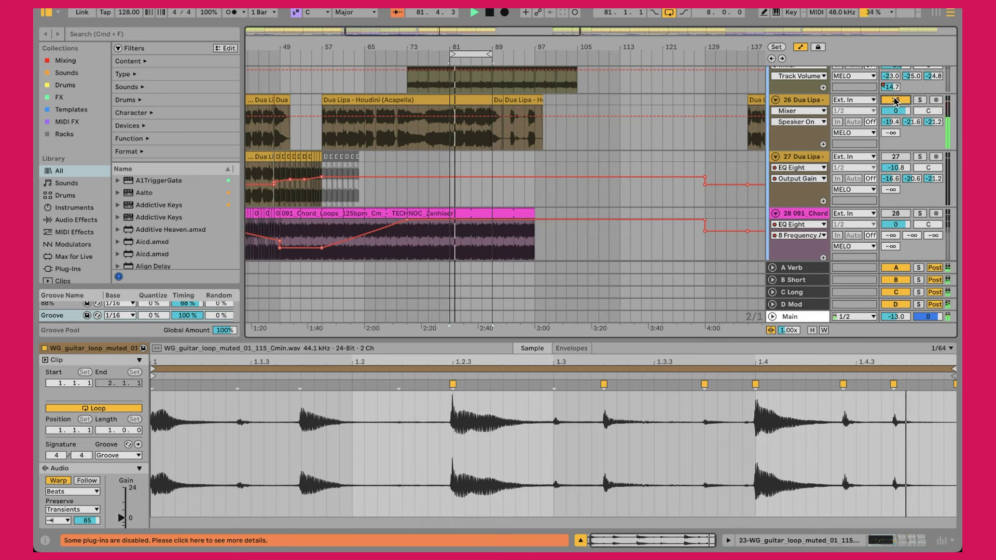
Step: Solo guitar track 23 within the bar 81 loop to hear it alone, and unsolo it
{"action": "scroll", "coordinate": [560, 134], "scroll_direction": "up", "scroll_amount": 5}
{"action": "scroll", "coordinate": [558, 134], "scroll_direction": "up", "scroll_amount": 4}
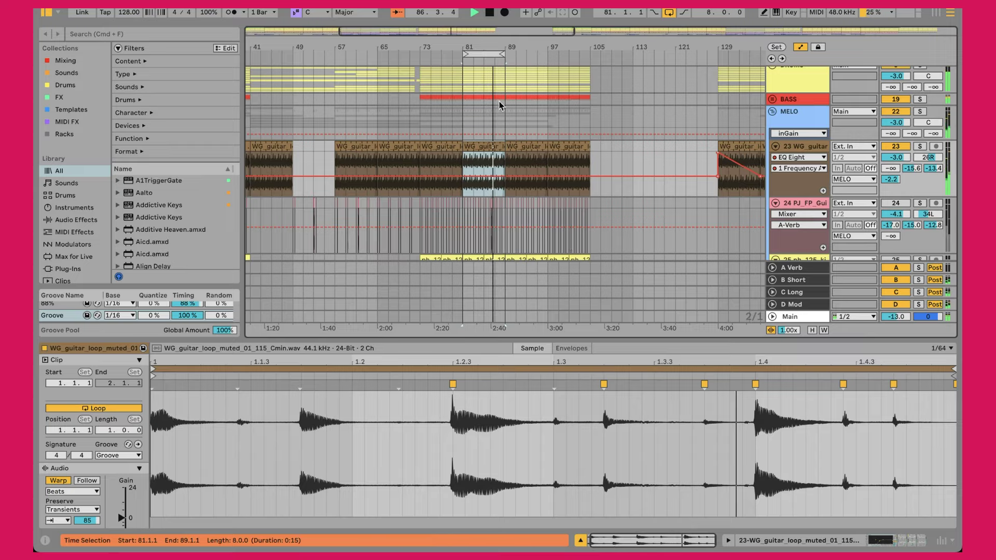
{"action": "key", "text": "plus"}
{"action": "key", "text": "plus"}
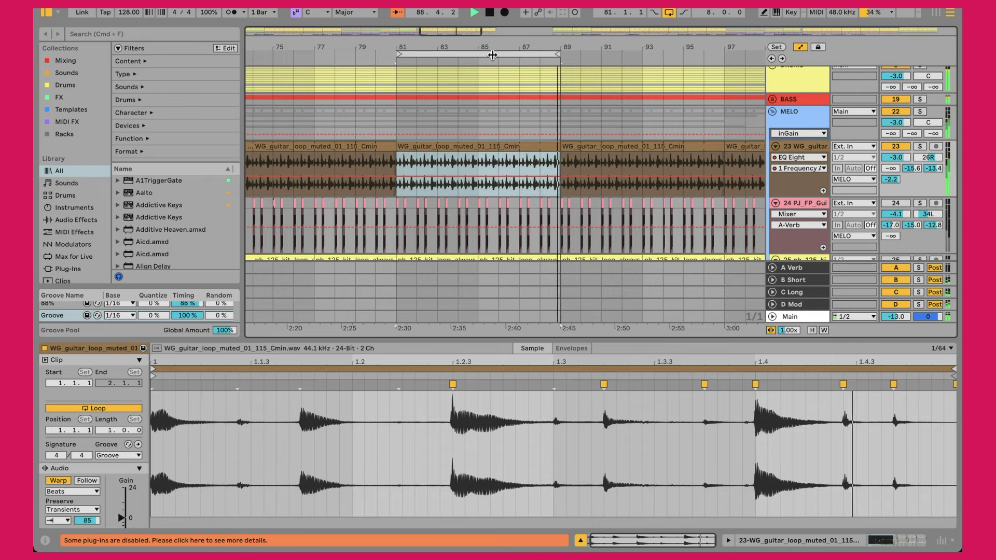
{"action": "left_click", "coordinate": [919, 147]}
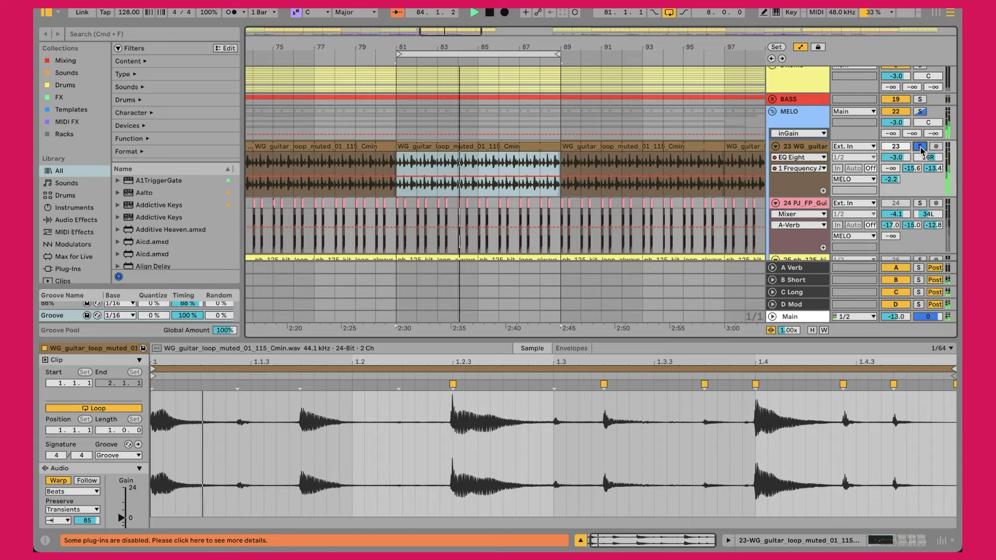
{"action": "left_click", "coordinate": [920, 147]}
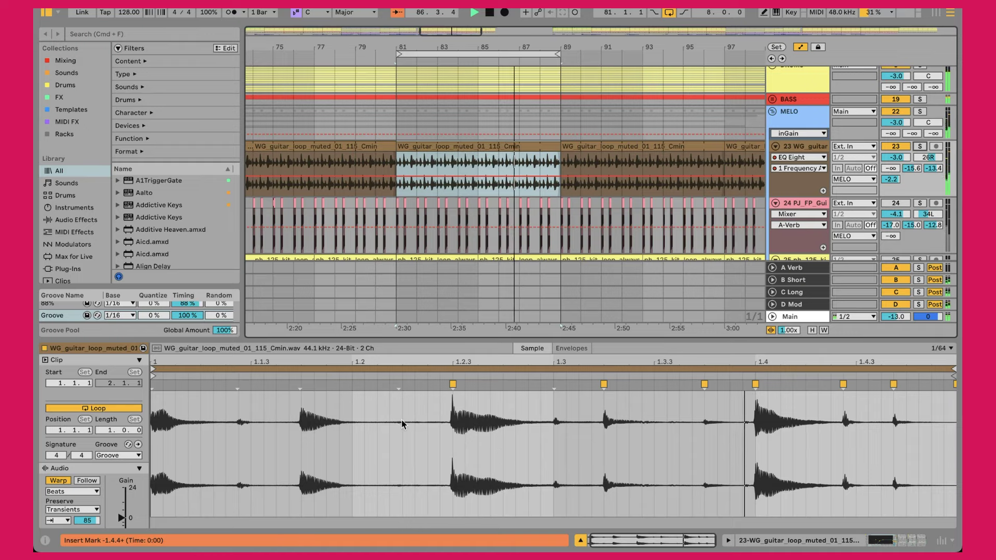
Step: Inspect the guitar clip's warp mode, Preserve setting and transient loop mode, keeping the current options
{"action": "scroll", "coordinate": [47, 424], "scroll_direction": "down", "scroll_amount": 3}
{"action": "left_click", "coordinate": [57, 430]}
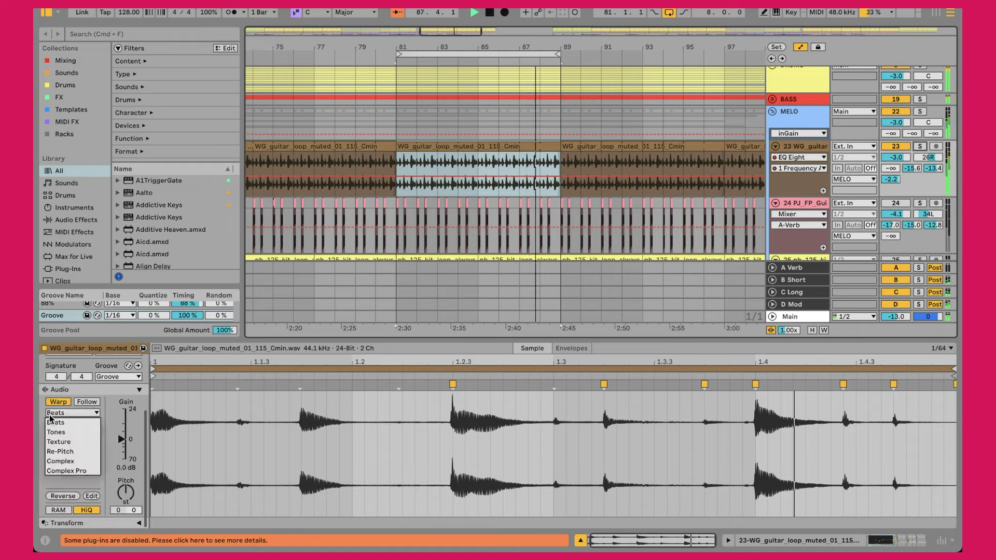
{"action": "left_click", "coordinate": [57, 431]}
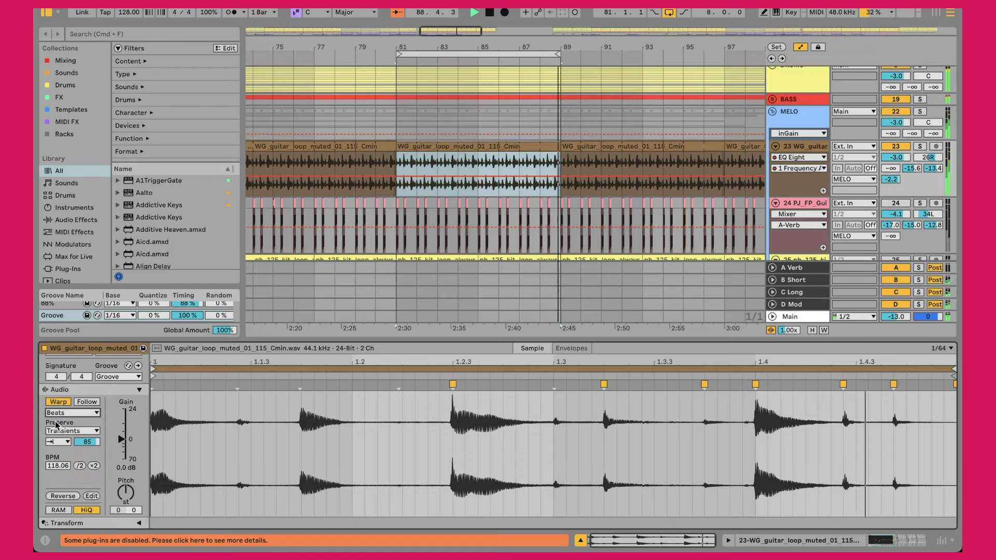
{"action": "left_click", "coordinate": [58, 441]}
{"action": "left_click", "coordinate": [58, 441]}
{"action": "left_click", "coordinate": [58, 442]}
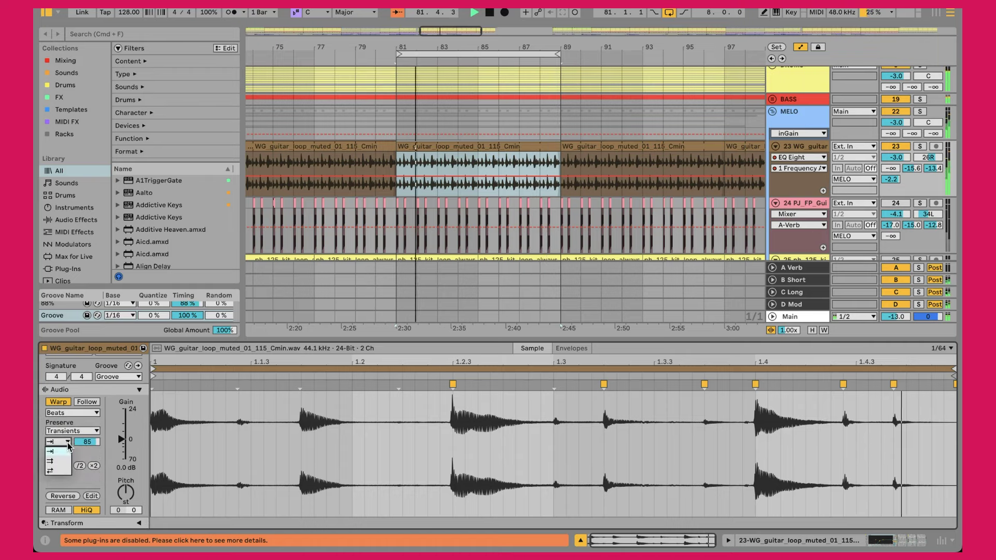
{"action": "left_click", "coordinate": [89, 443]}
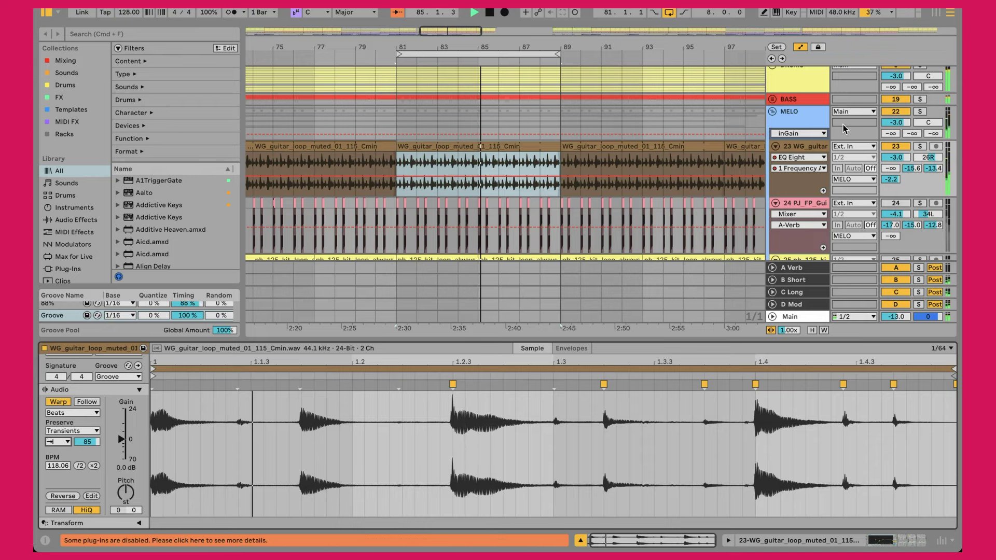
Step: Show track 23's device chain and unfold its SIDE + SAT rack to examine the Utility and Shaper, then fold it
{"action": "left_click", "coordinate": [811, 150]}
{"action": "double_click", "coordinate": [810, 149]}
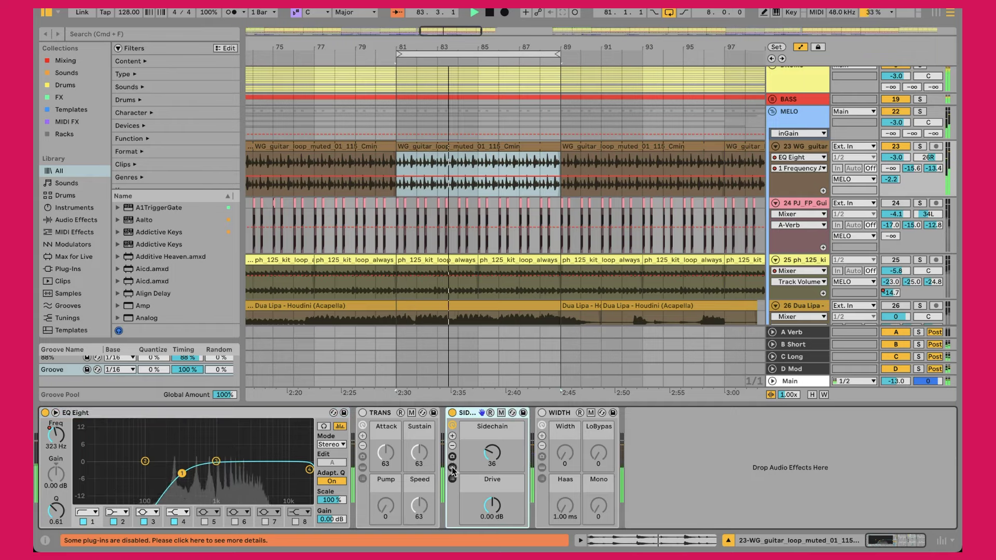
{"action": "key", "text": "super+z"}
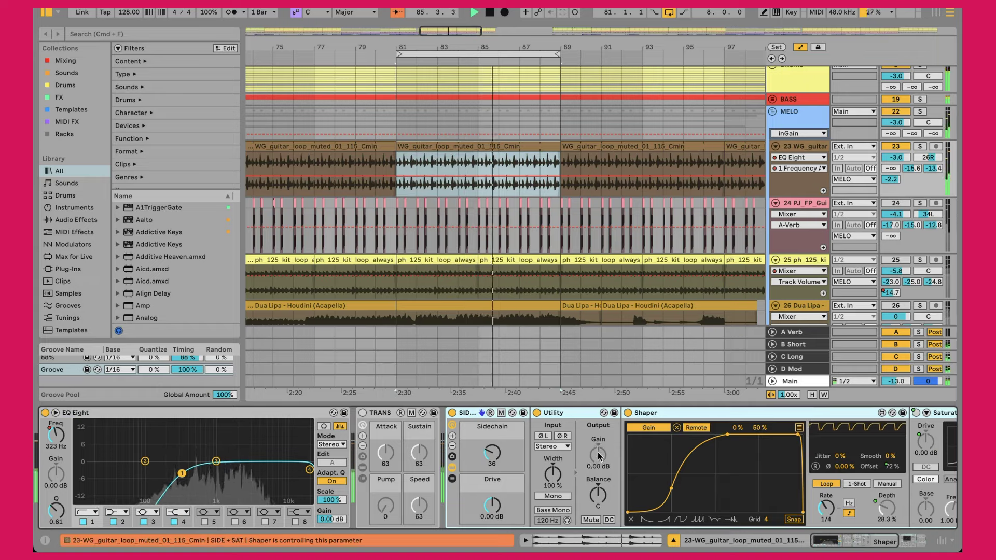
{"action": "left_click", "coordinate": [452, 467]}
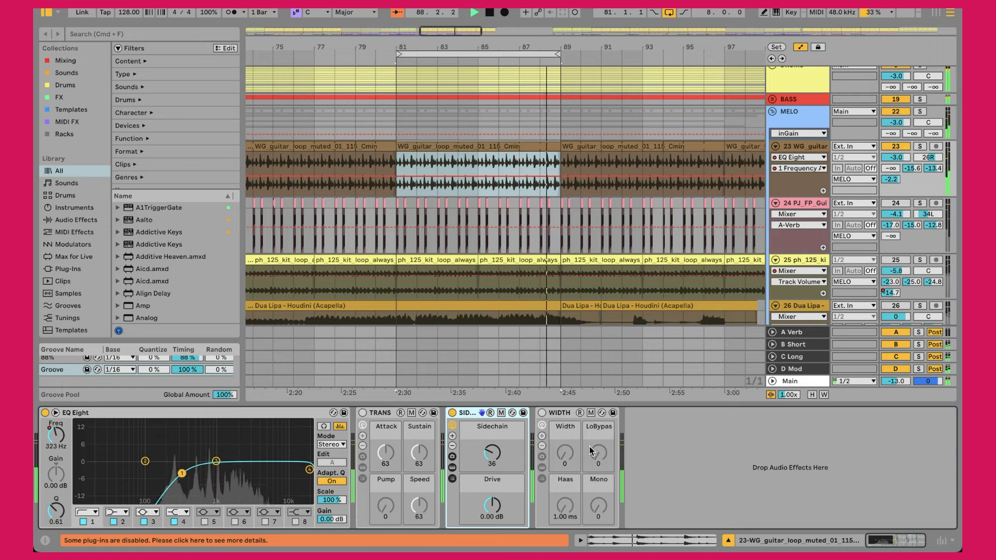
Step: Check track 23's send levels to the A Verb, B Short, C Long and D Mod returns
{"action": "left_click", "coordinate": [890, 170]}
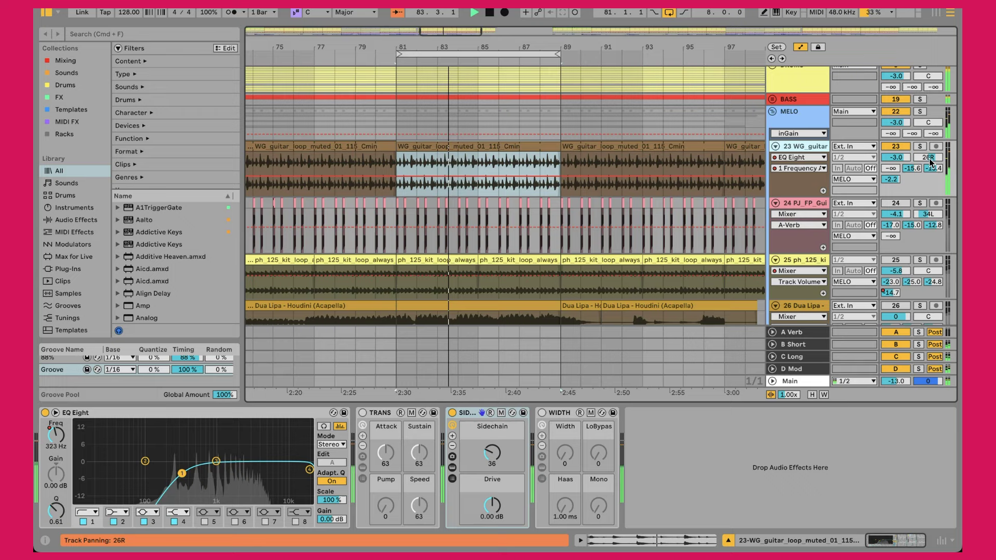
{"action": "left_click", "coordinate": [915, 171]}
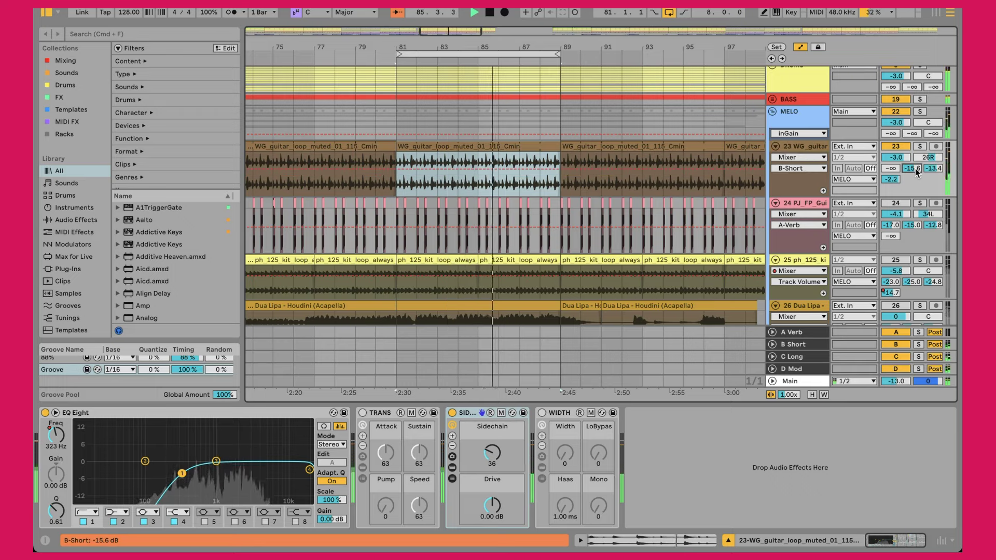
{"action": "left_click", "coordinate": [937, 169]}
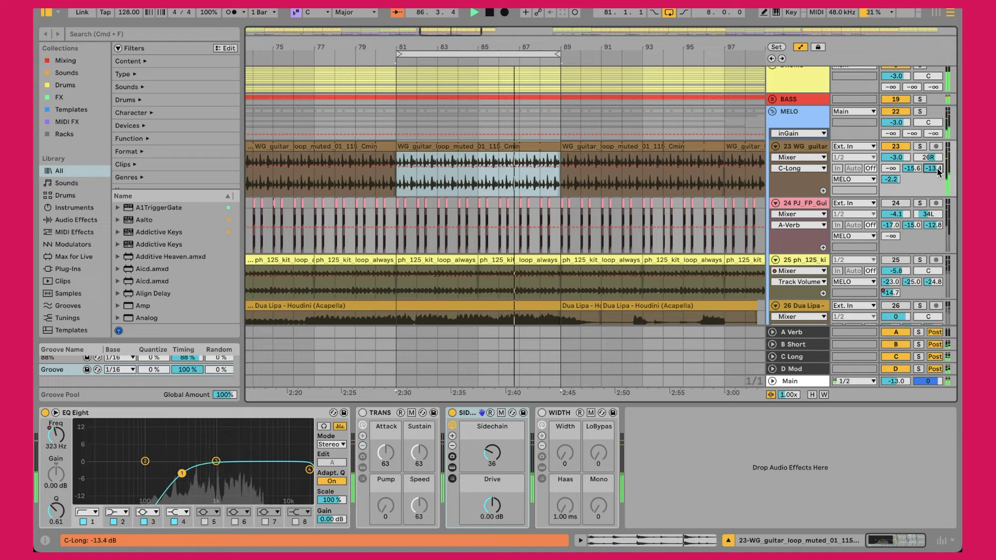
{"action": "left_click", "coordinate": [894, 180]}
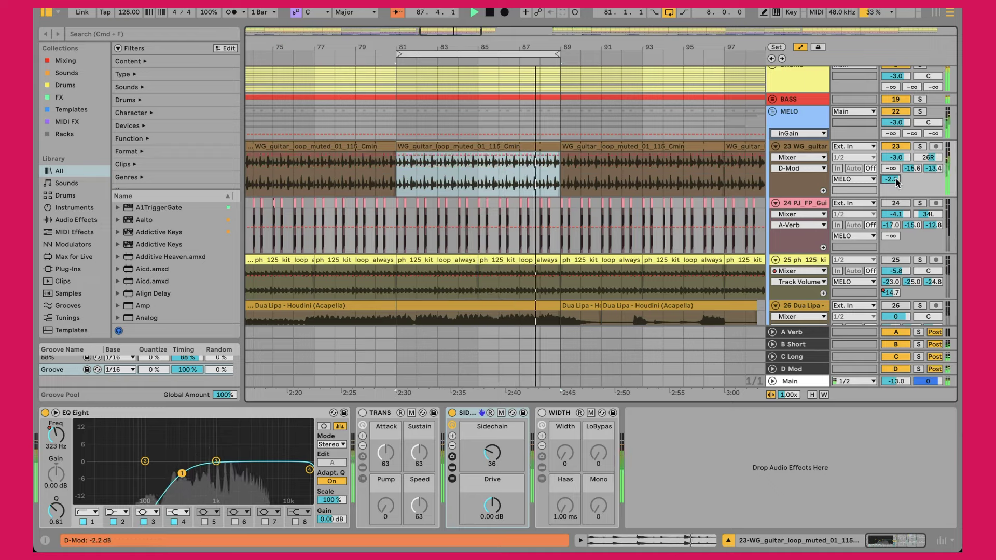
Step: Examine the Chorus JUN-6 plug-in on the D Mod return and the Echo devices on C Long and B Short
{"action": "left_click", "coordinate": [801, 370]}
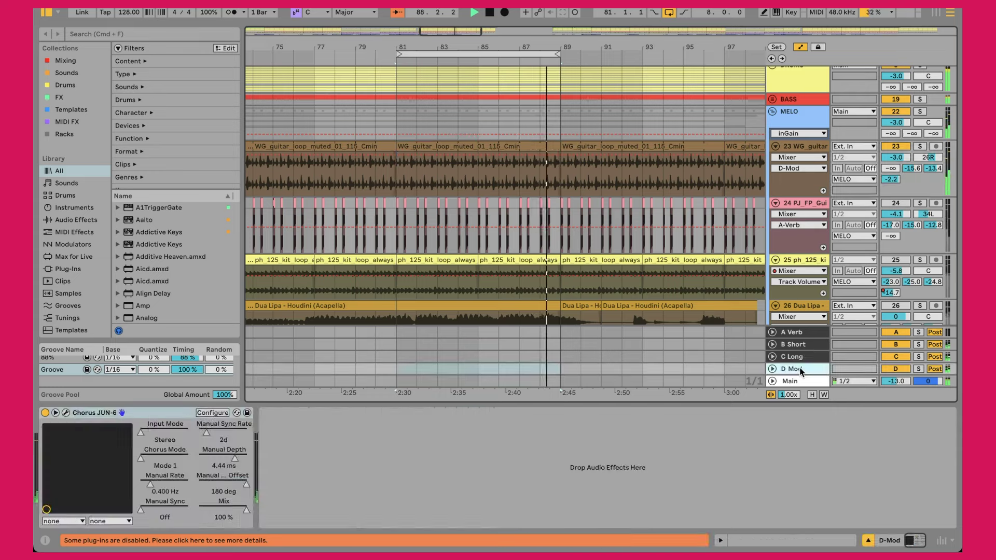
{"action": "left_click", "coordinate": [66, 413]}
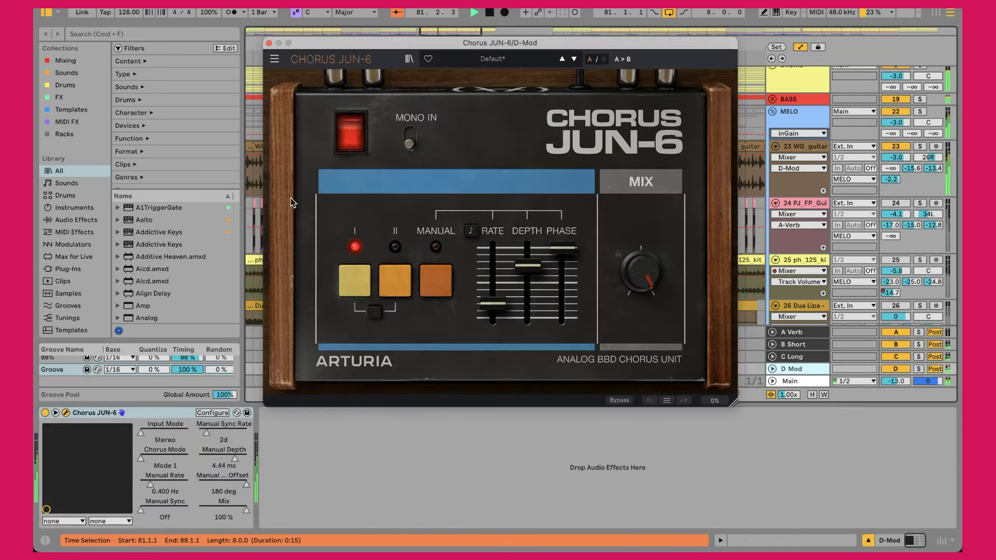
{"action": "left_click", "coordinate": [268, 43]}
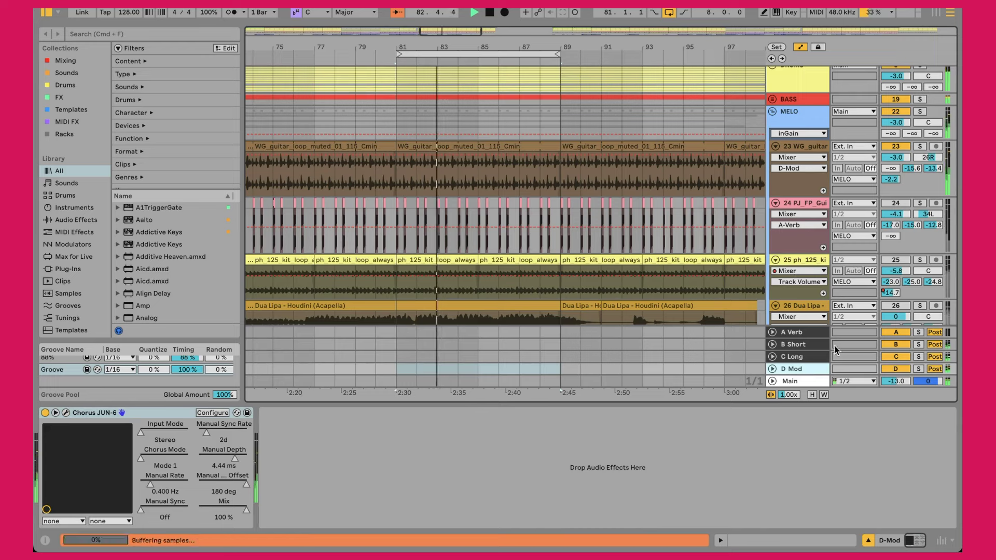
{"action": "left_click", "coordinate": [814, 356]}
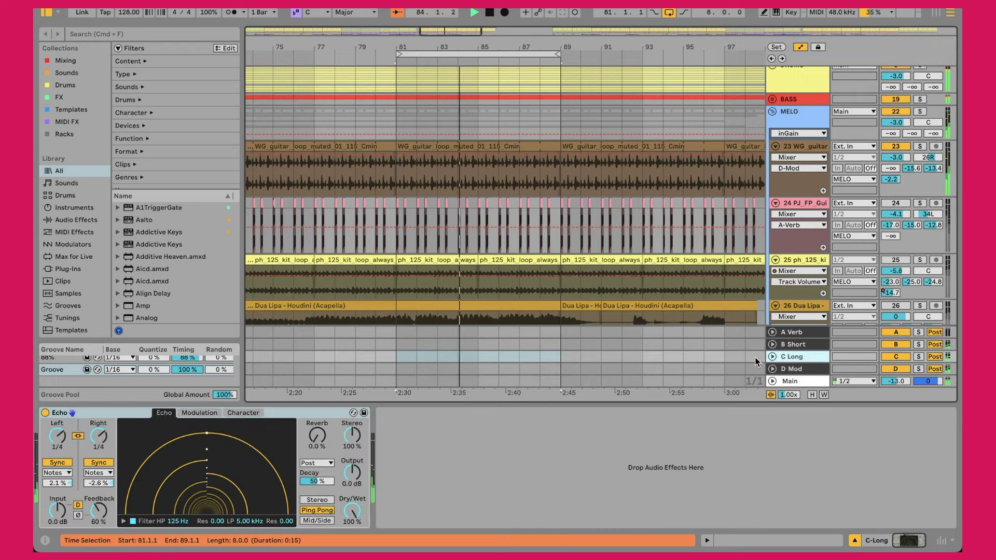
{"action": "key", "text": "Up"}
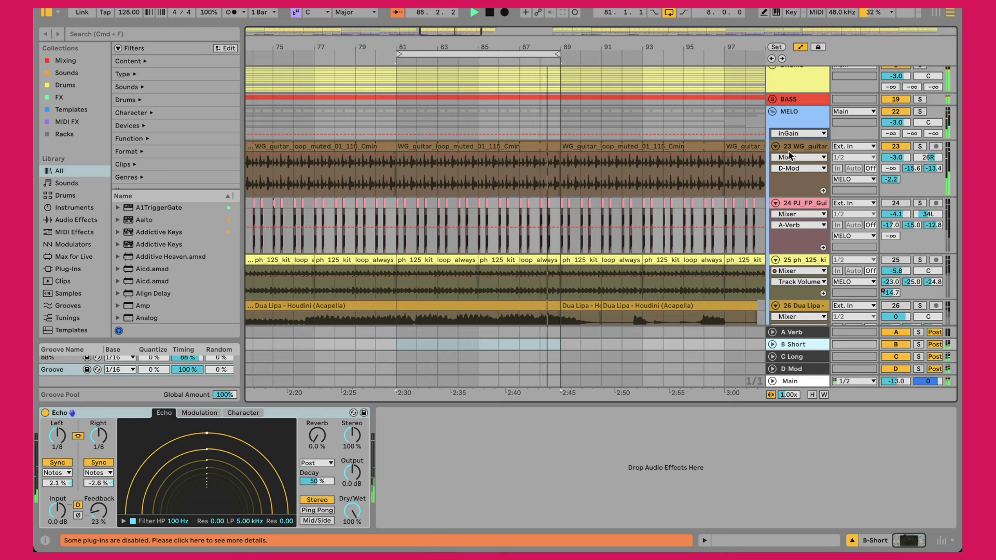
Step: Switch on track 24, the PJ_FP_Guitar one-shot track, and examine its chopped clips around bars 83 to 88
{"action": "left_click", "coordinate": [893, 205]}
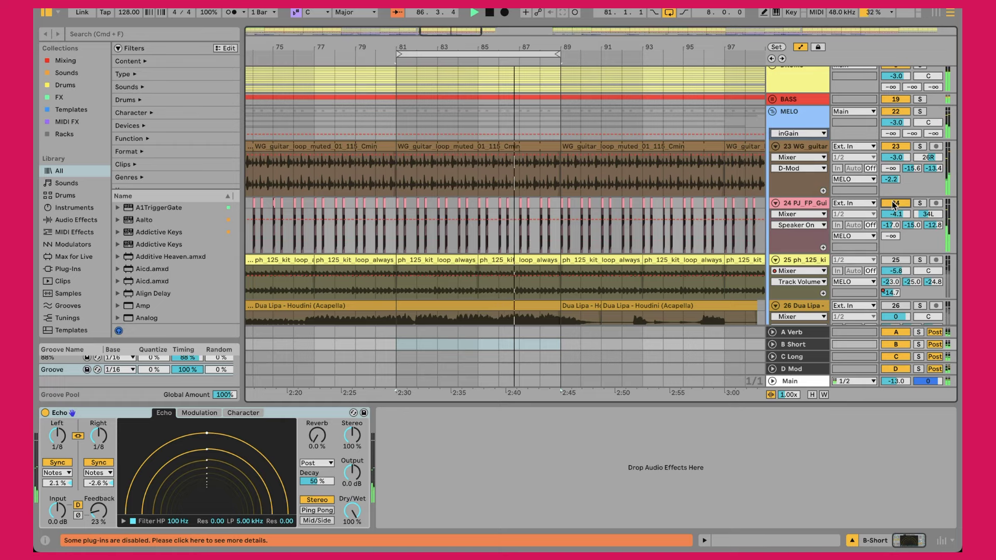
{"action": "key", "text": "plus"}
{"action": "key", "text": "plus"}
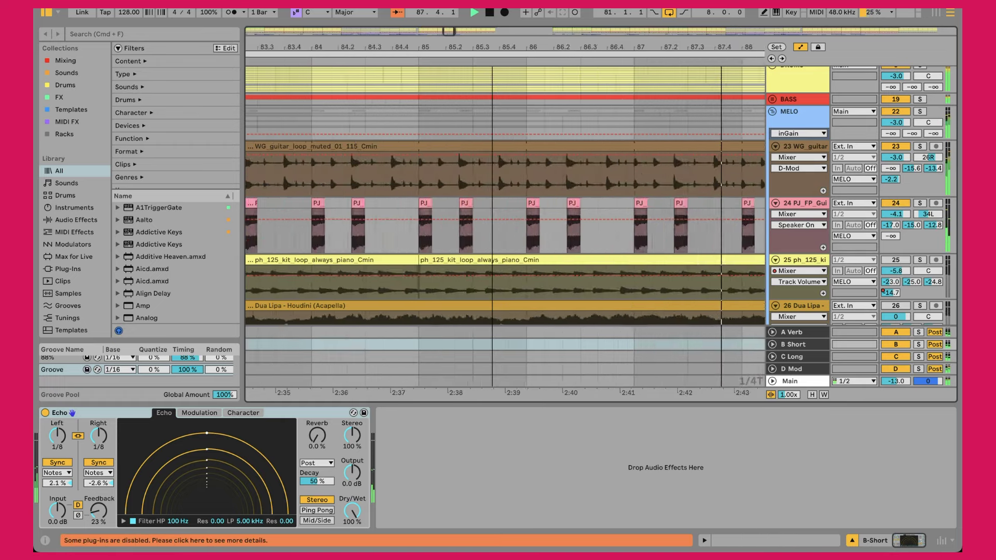
{"action": "key", "text": "minus"}
Step: Try extending the PJ_FP_Guitar one-shot clip at bar 81 to about bar 88.4, and undo the extension
{"action": "left_click", "coordinate": [580, 203]}
{"action": "left_click_drag", "start_coordinate": [582, 204], "coordinate": [704, 217]}
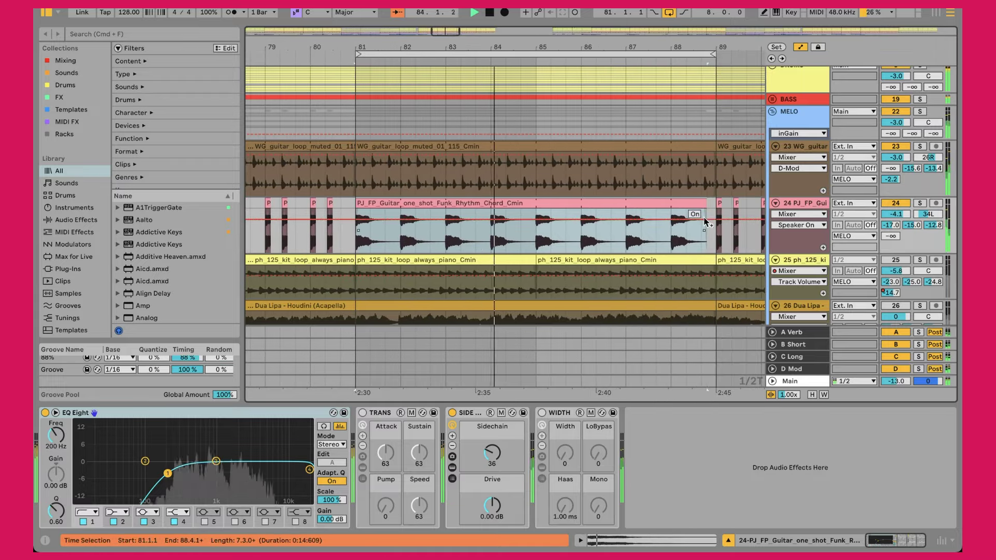
{"action": "key", "text": "super+z"}
{"action": "key", "text": "ctrl+super+space"}
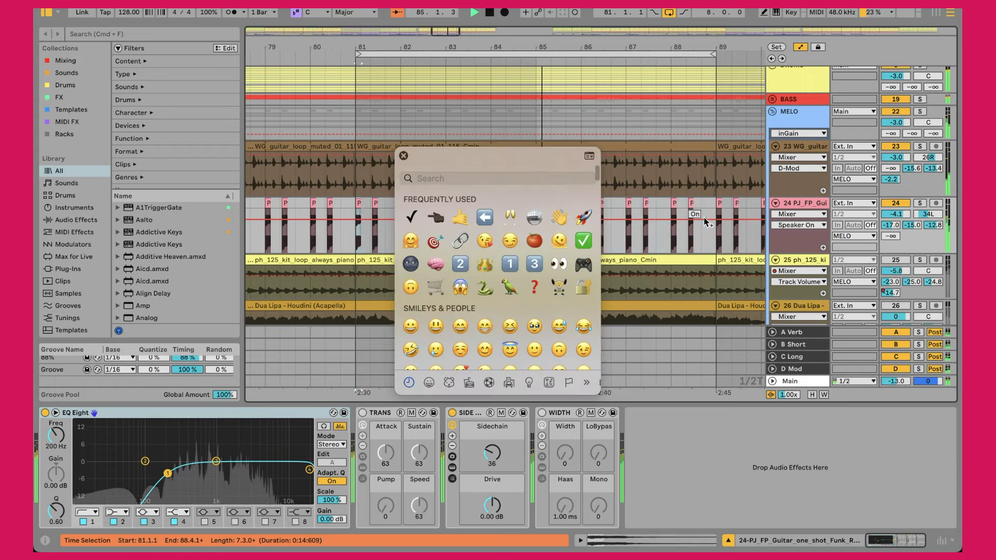
{"action": "key", "text": "Escape"}
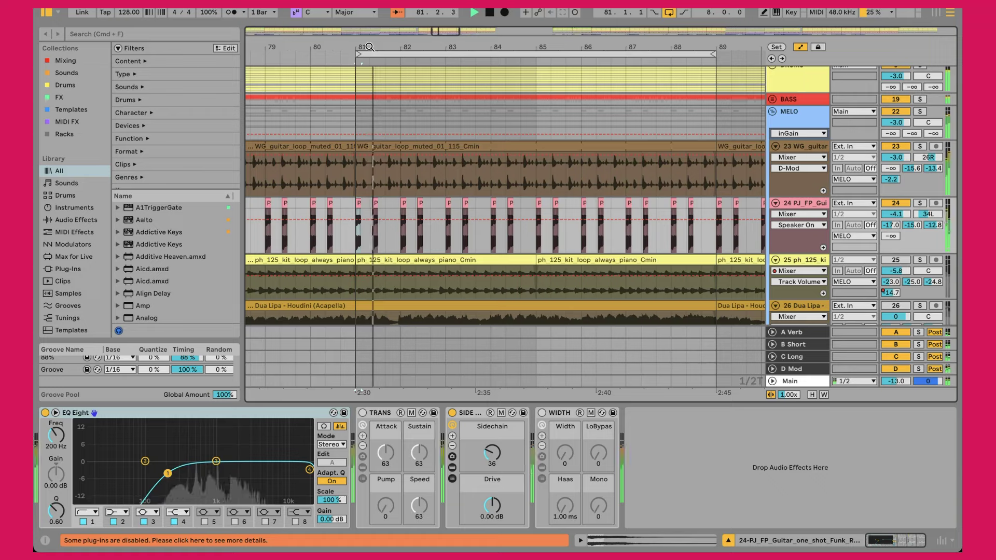
Step: Turn off the triplet grid around the PJ_FP_Guitar one-shot clips at bars 81 to 83
{"action": "left_click_drag", "start_coordinate": [368, 44], "coordinate": [368, 45]}
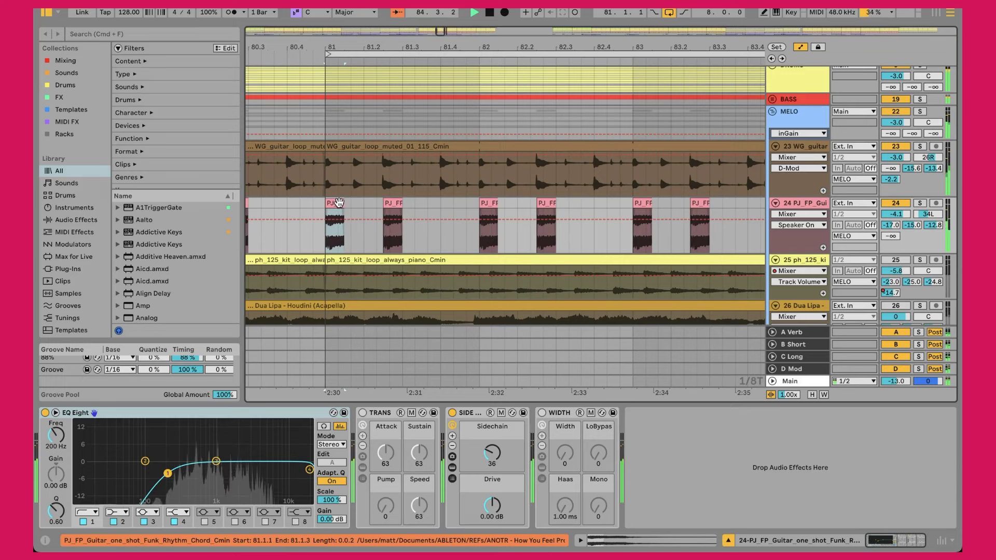
{"action": "right_click", "coordinate": [416, 206]}
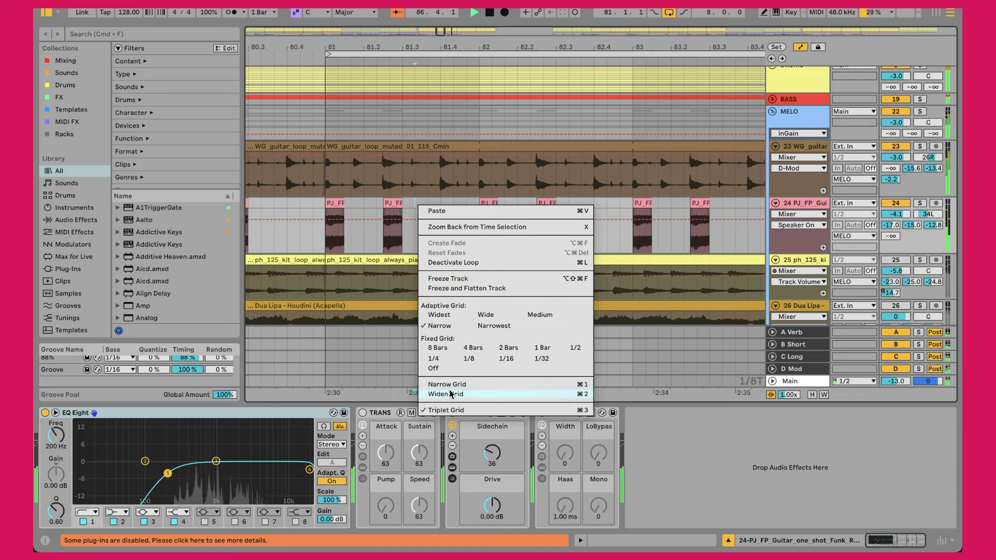
{"action": "left_click", "coordinate": [449, 410]}
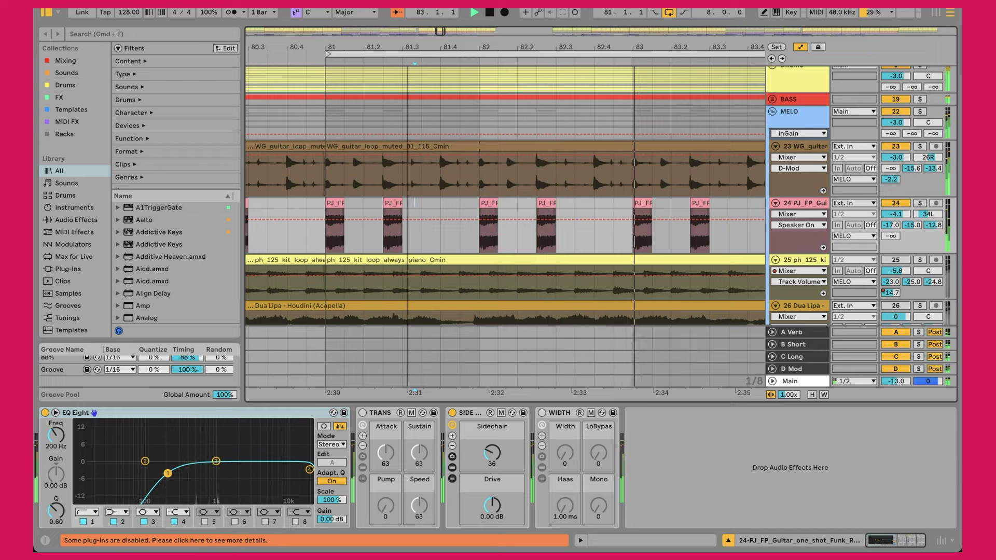
{"action": "key", "text": "minus"}
{"action": "key", "text": "minus"}
{"action": "key", "text": "minus"}
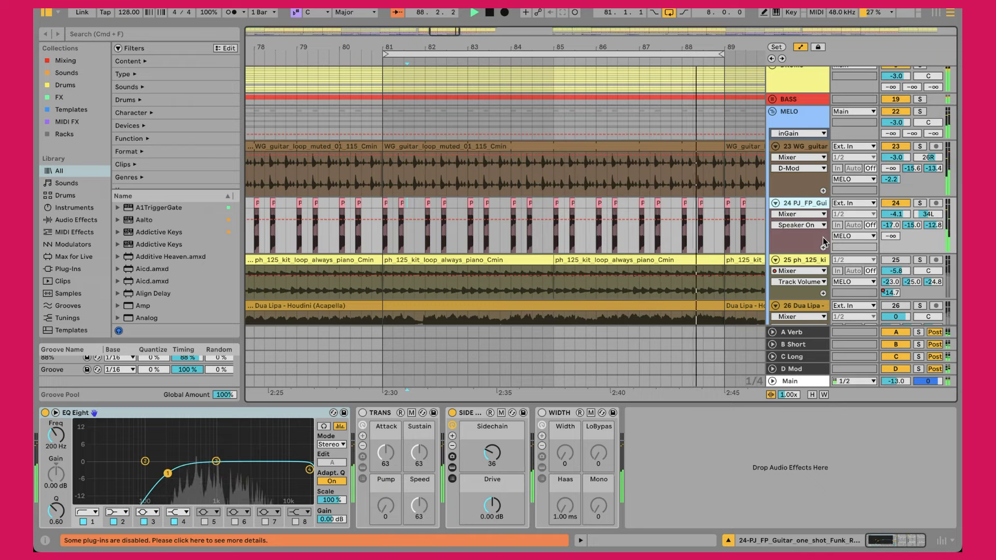
Step: Check track 24's sends to A Verb and B Short, and examine the ValhallaVintageVerb settings on the A Verb return
{"action": "left_click", "coordinate": [899, 228]}
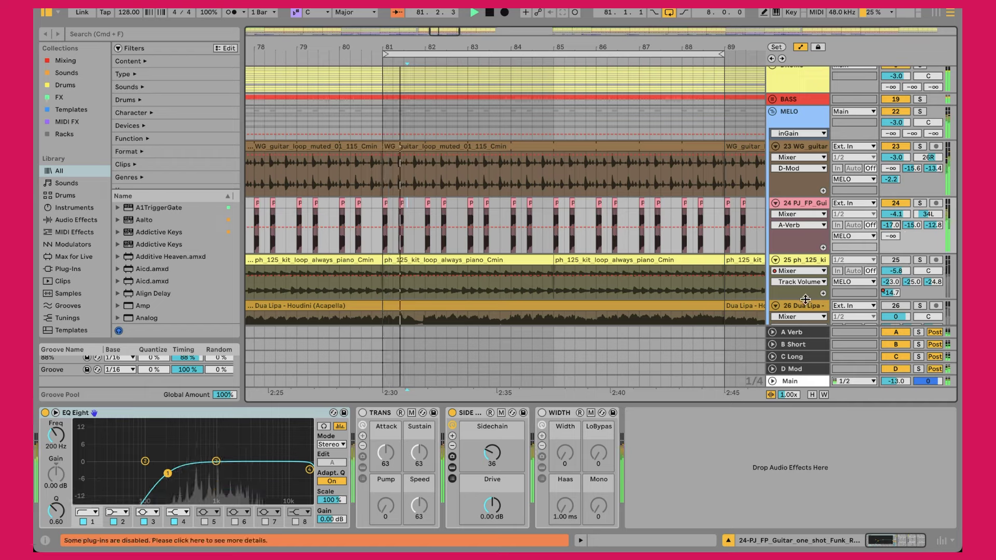
{"action": "left_click", "coordinate": [791, 331]}
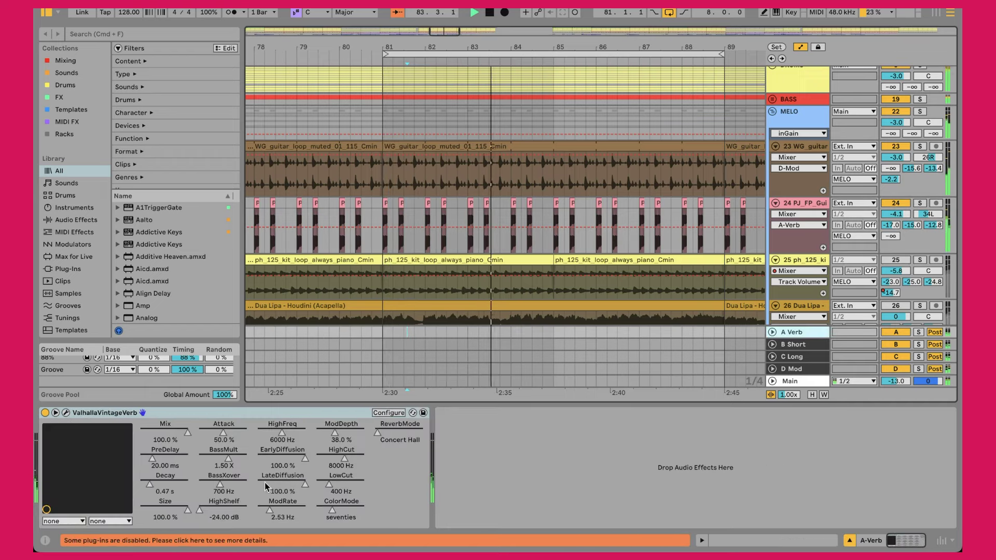
{"action": "left_click", "coordinate": [911, 223]}
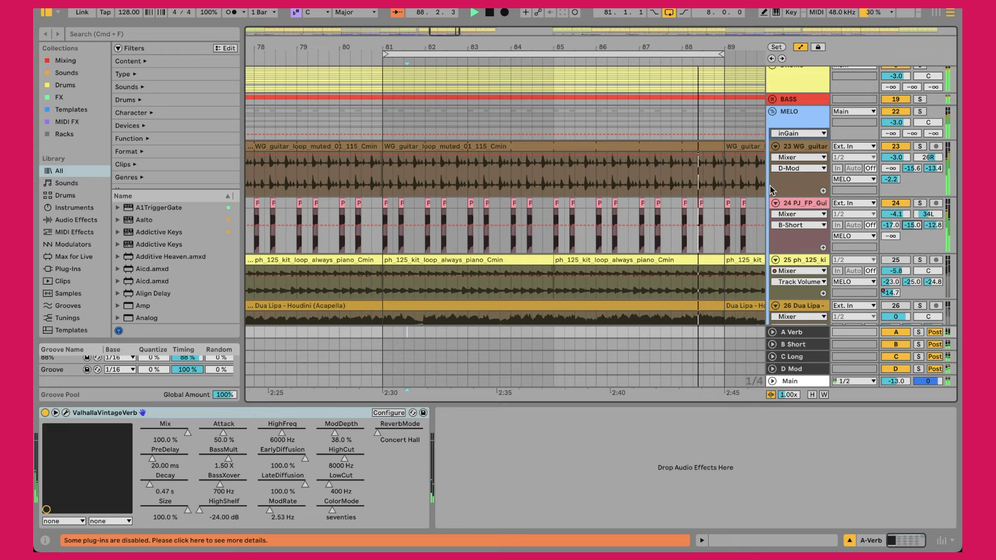
Step: Switch on track 25, the ph_125_kit_loop piano track, and unfold the BASS group to view its Subs and Bass Guitar tracks
{"action": "scroll", "coordinate": [771, 190], "scroll_direction": "down", "scroll_amount": 3}
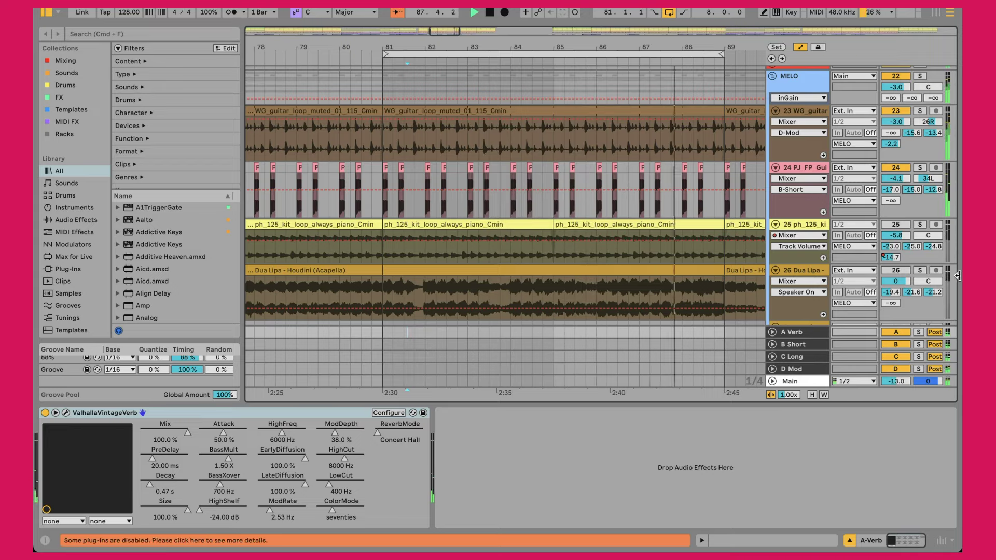
{"action": "left_click", "coordinate": [888, 227]}
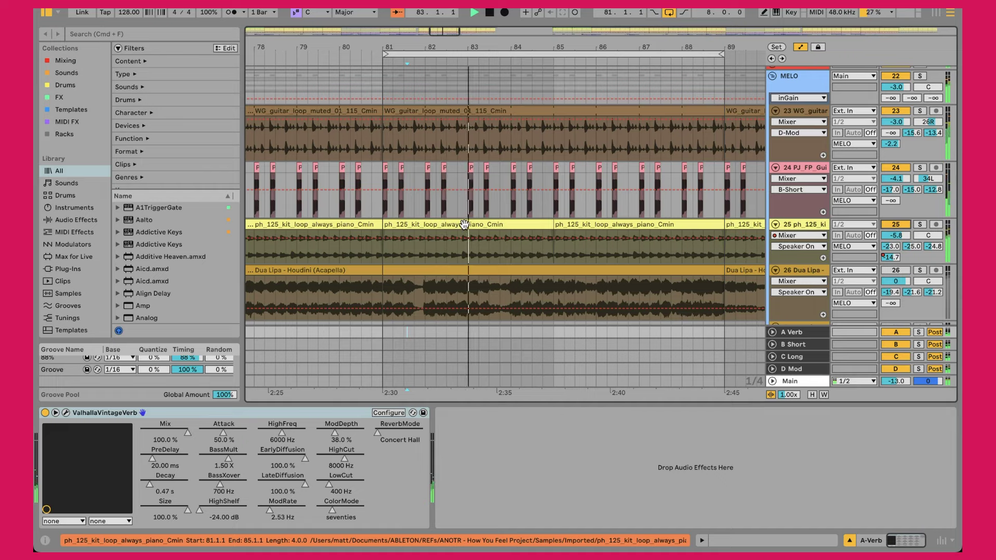
{"action": "scroll", "coordinate": [464, 194], "scroll_direction": "up", "scroll_amount": 2}
{"action": "scroll", "coordinate": [457, 286], "scroll_direction": "up", "scroll_amount": 5}
{"action": "scroll", "coordinate": [490, 194], "scroll_direction": "down", "scroll_amount": 2}
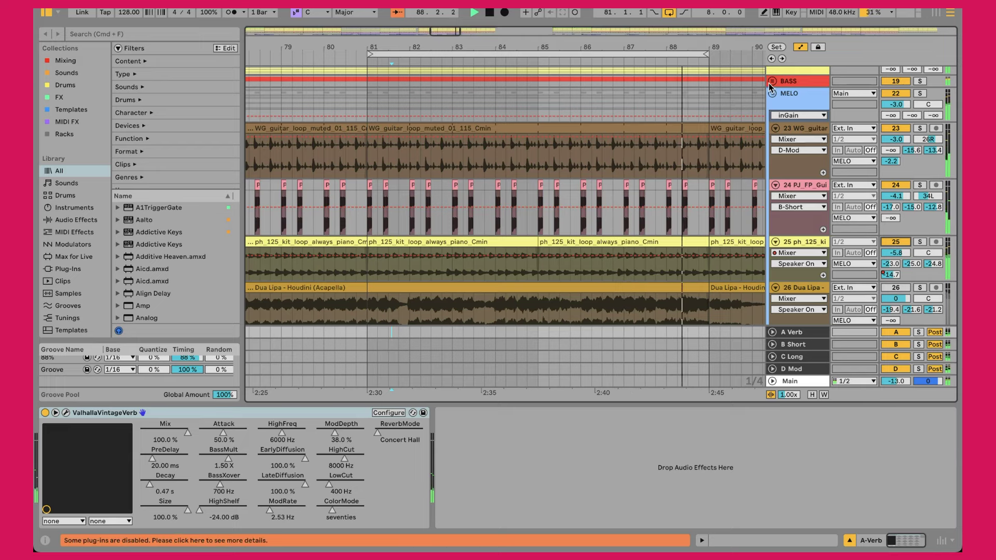
{"action": "left_click", "coordinate": [769, 82]}
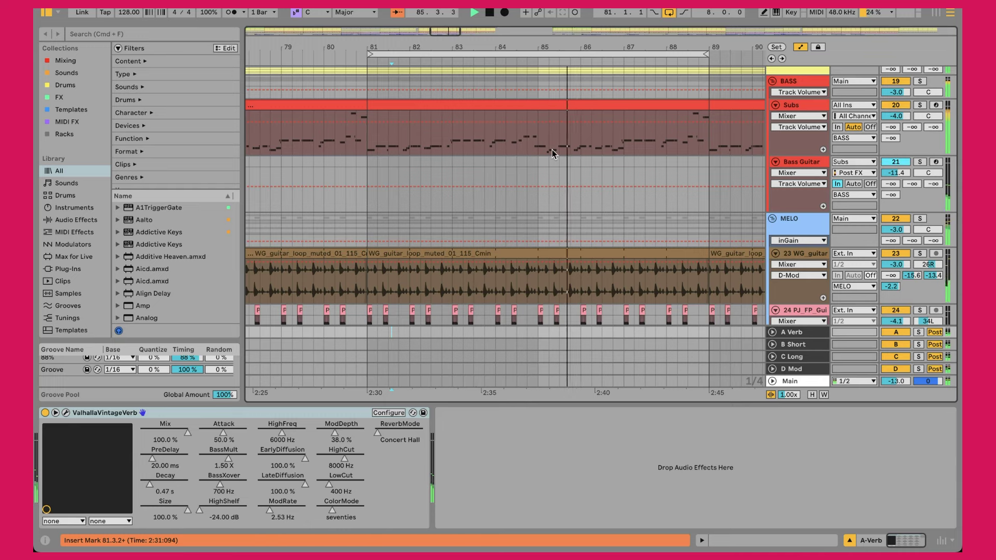
{"action": "scroll", "coordinate": [552, 149], "scroll_direction": "down", "scroll_amount": 10}
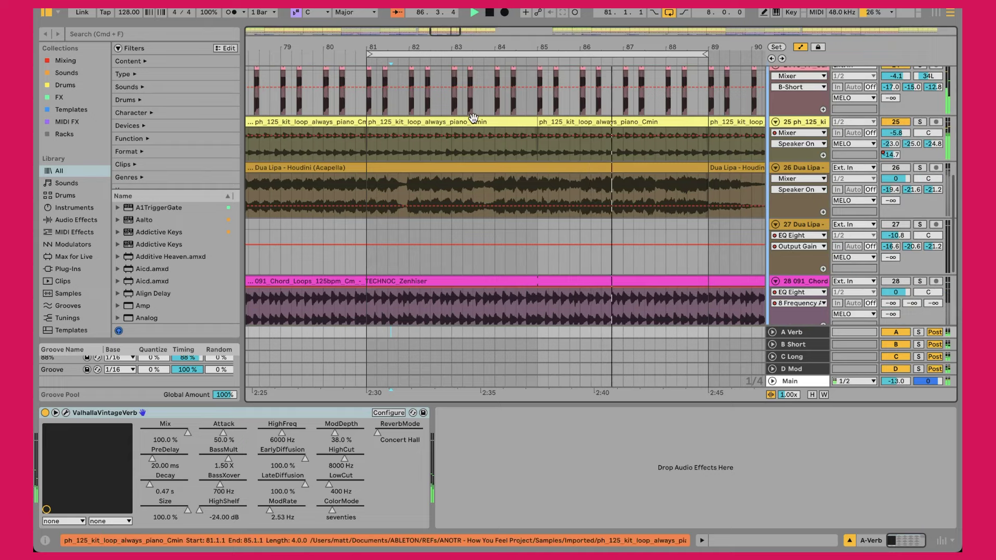
Step: Examine the piano loop clip's sample at bar 81, and the EQ Eight low cut and Drive on track 25
{"action": "left_click", "coordinate": [473, 119]}
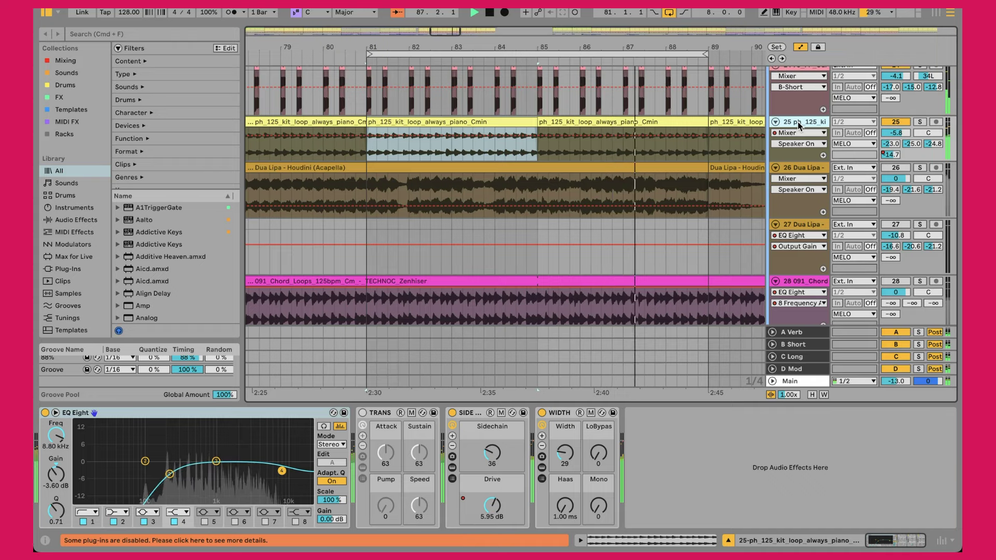
{"action": "double_click", "coordinate": [485, 122]}
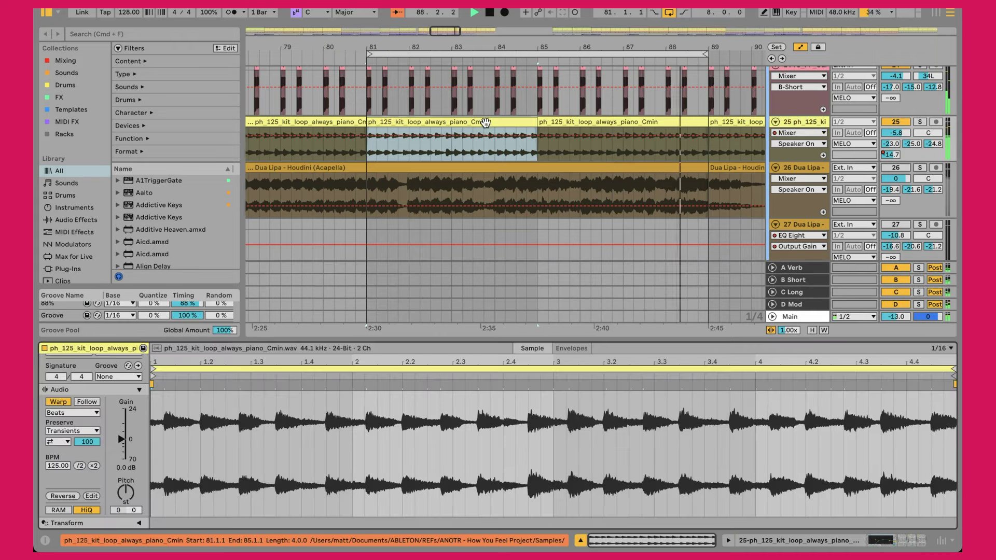
{"action": "left_click", "coordinate": [813, 123]}
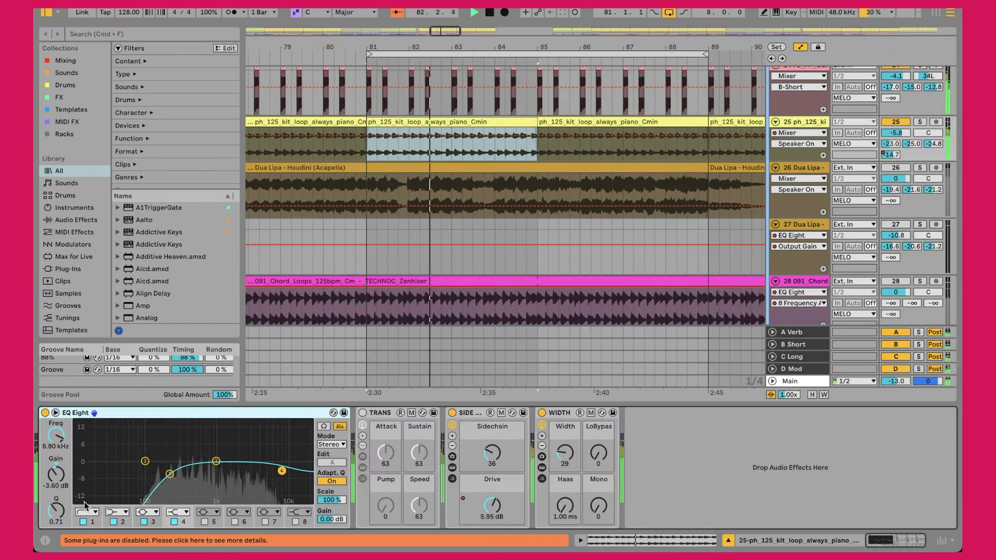
{"action": "left_click", "coordinate": [170, 474]}
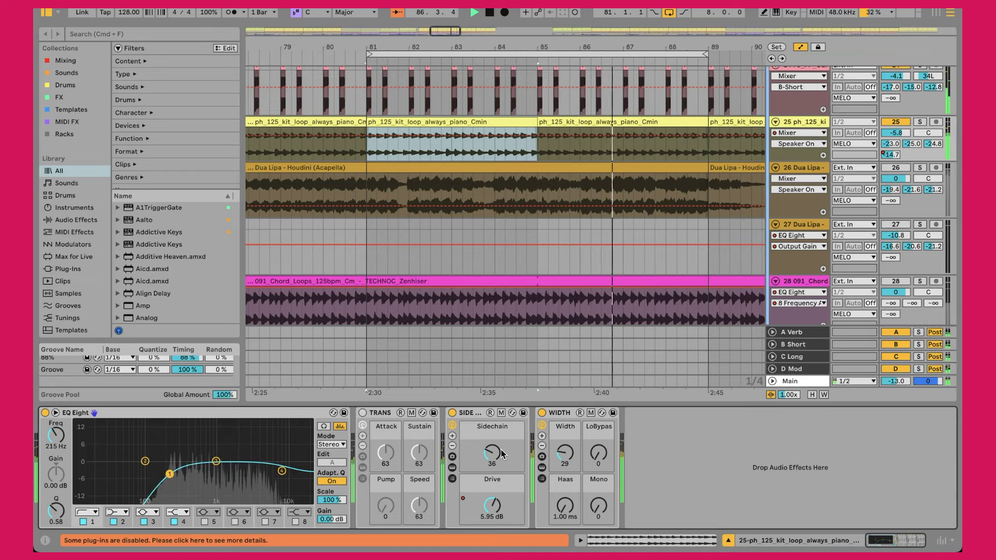
{"action": "left_click", "coordinate": [495, 504]}
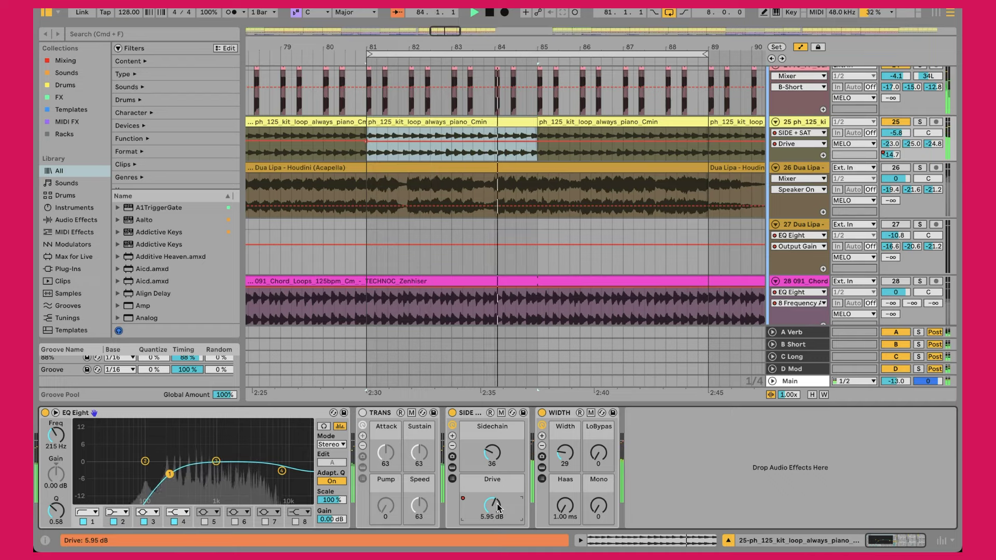
Step: Inspect the Wider plug-in inside track 25's WIDTH rack, and close it and the rack's device view
{"action": "left_click", "coordinate": [542, 467]}
{"action": "left_click", "coordinate": [646, 412]}
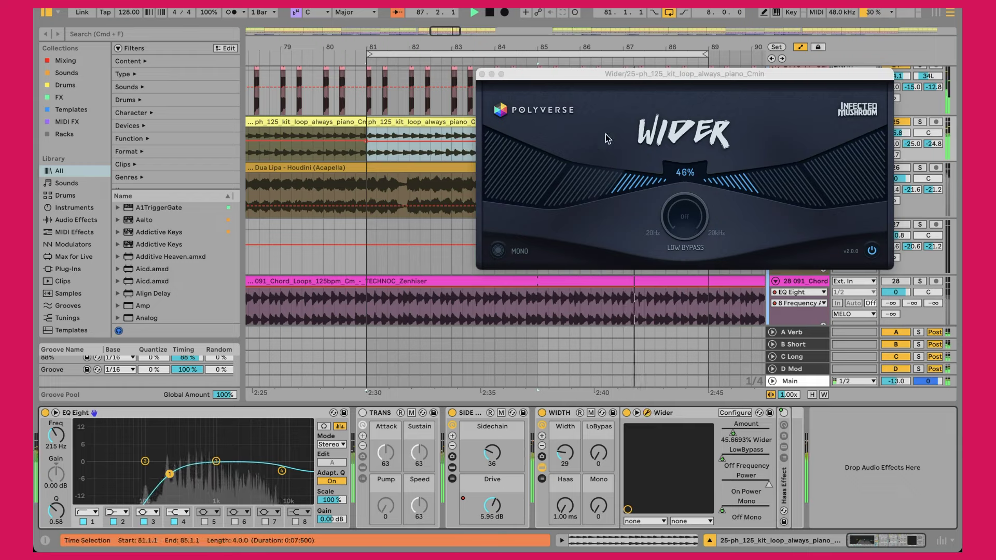
{"action": "left_click", "coordinate": [480, 73]}
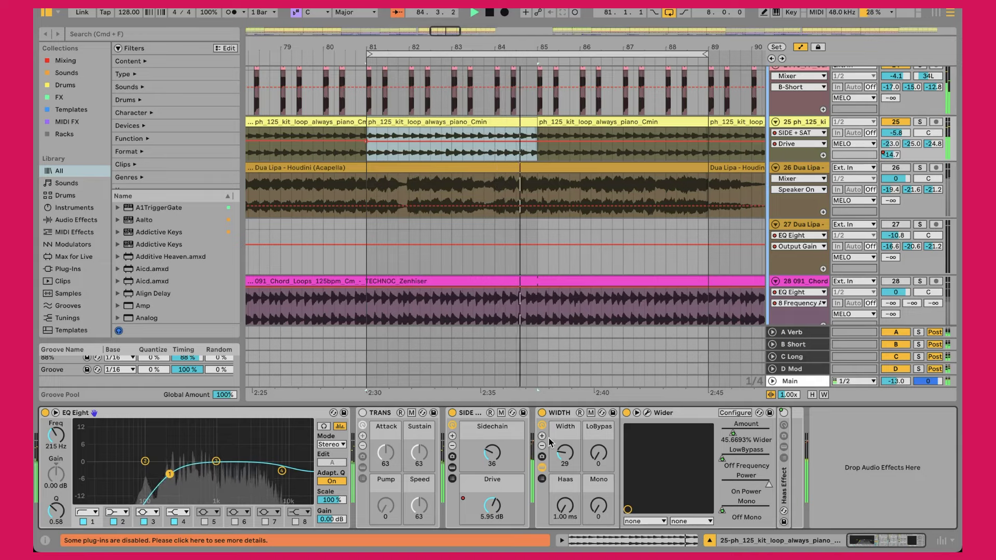
{"action": "key", "text": "Delete"}
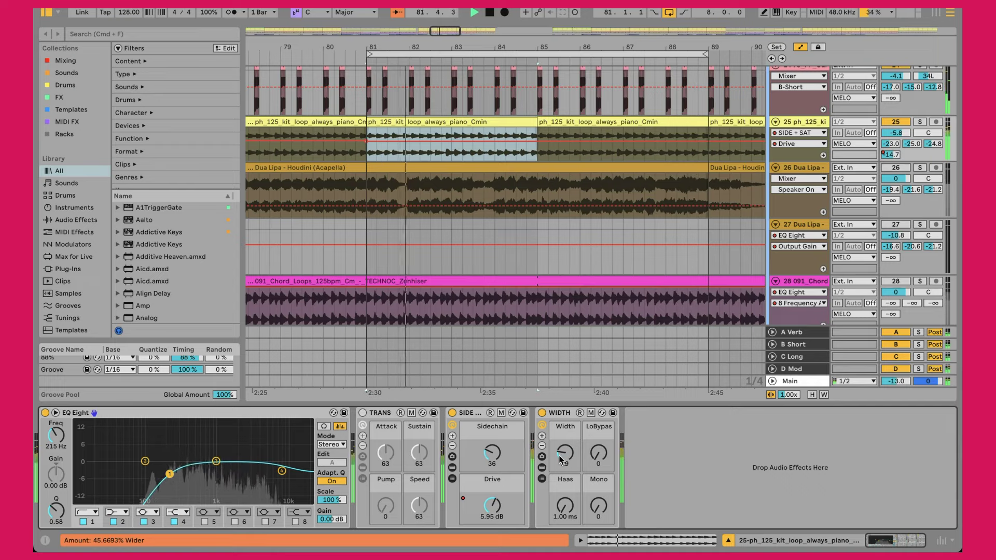
{"action": "left_click", "coordinate": [876, 136]}
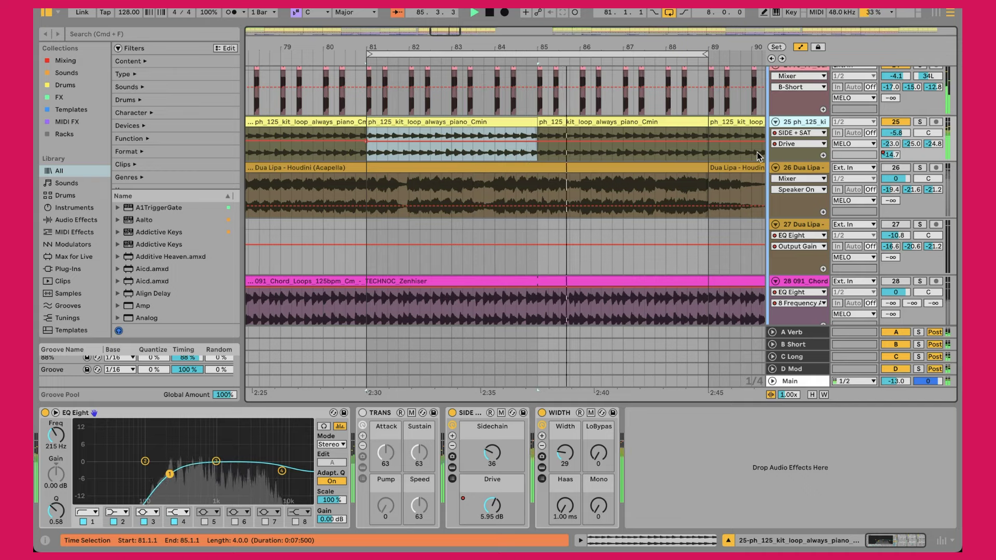
Step: Audition track 26, the Dua Lipa - Houdini (Acapella) track, with repeated on/off comparisons in the loop, and leave it switched off
{"action": "left_click", "coordinate": [789, 168]}
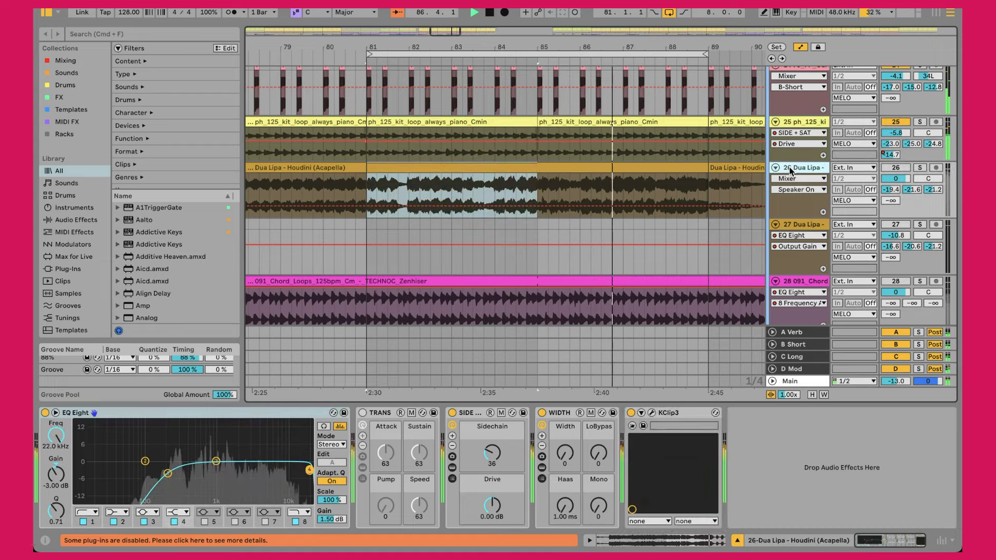
{"action": "scroll", "coordinate": [793, 164], "scroll_direction": "down", "scroll_amount": 3}
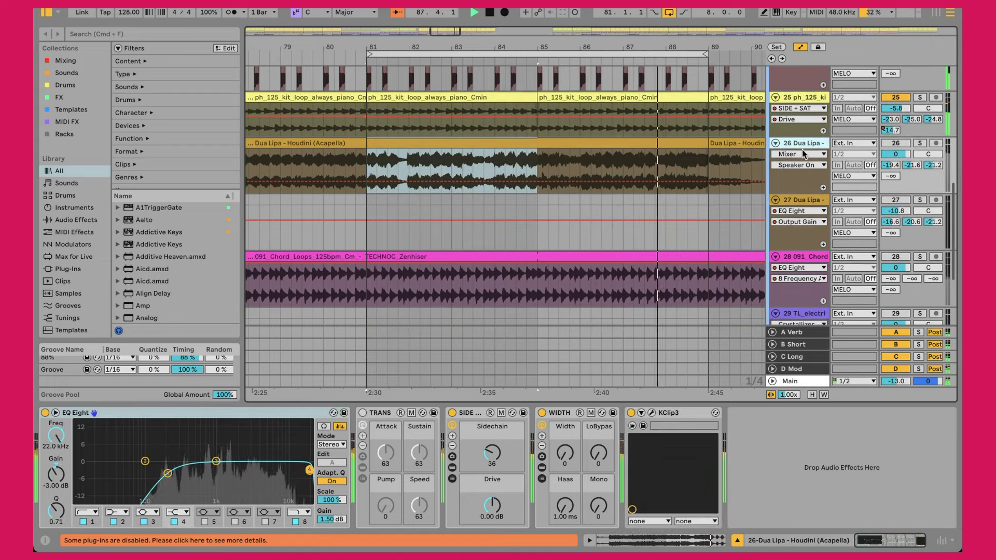
{"action": "left_click", "coordinate": [889, 145]}
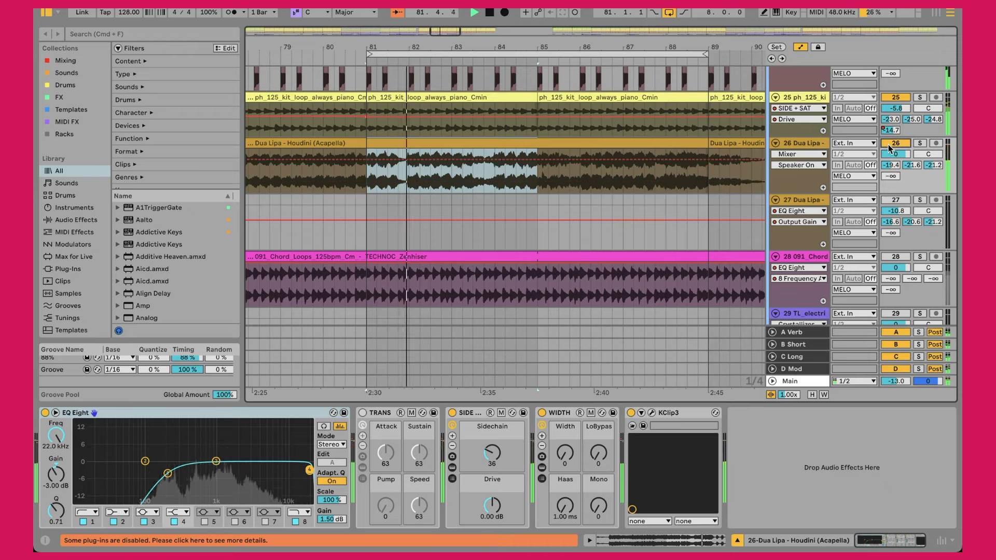
{"action": "left_click", "coordinate": [888, 147]}
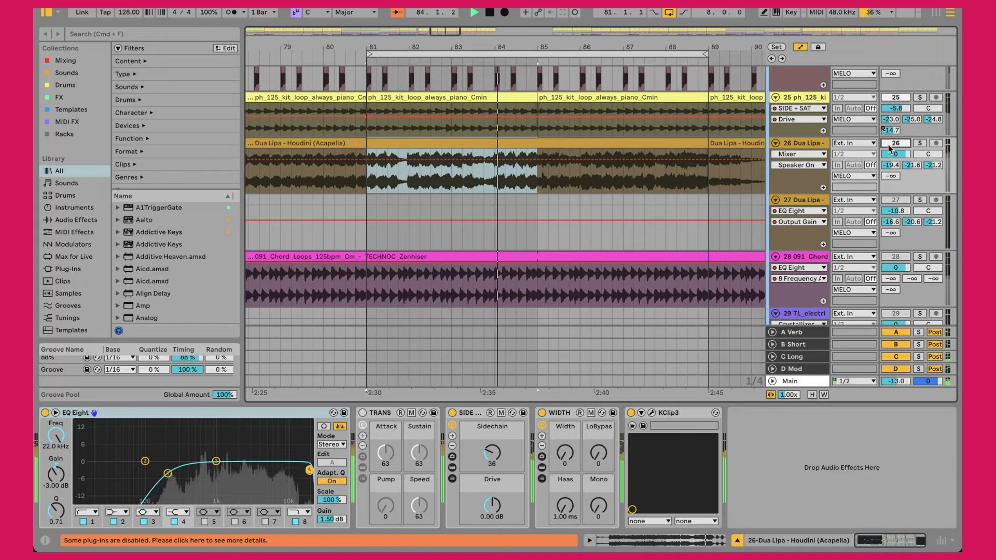
{"action": "left_click", "coordinate": [888, 148]}
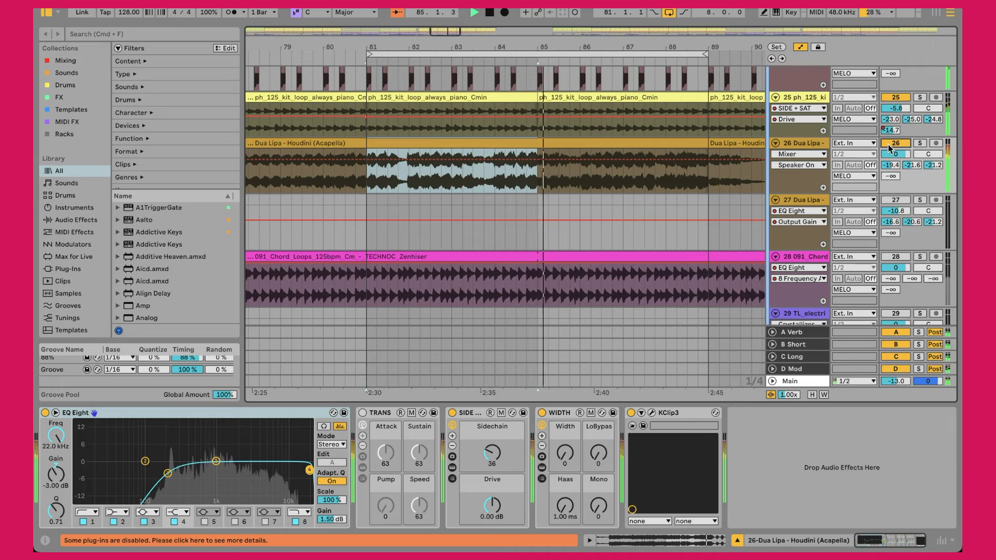
{"action": "left_click", "coordinate": [888, 147]}
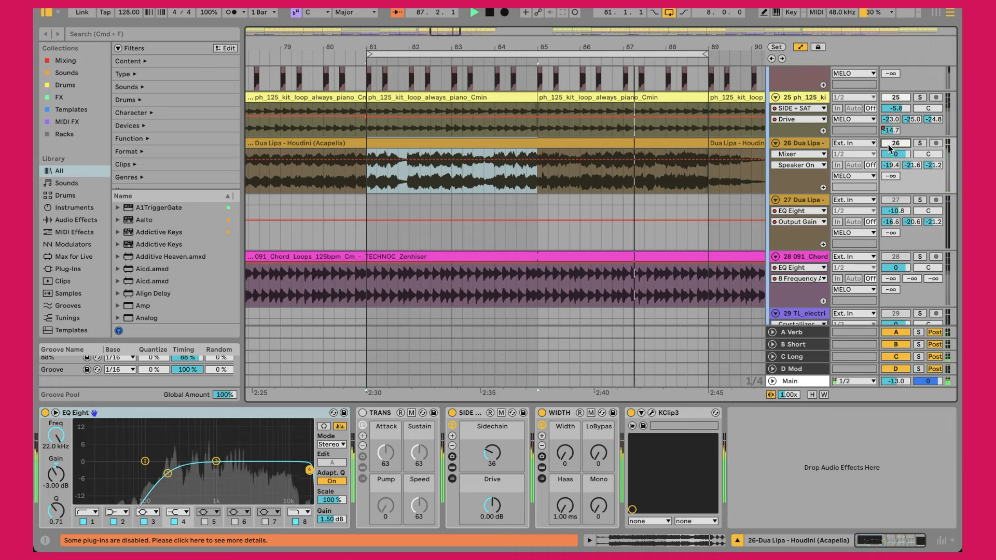
{"action": "left_click", "coordinate": [889, 148]}
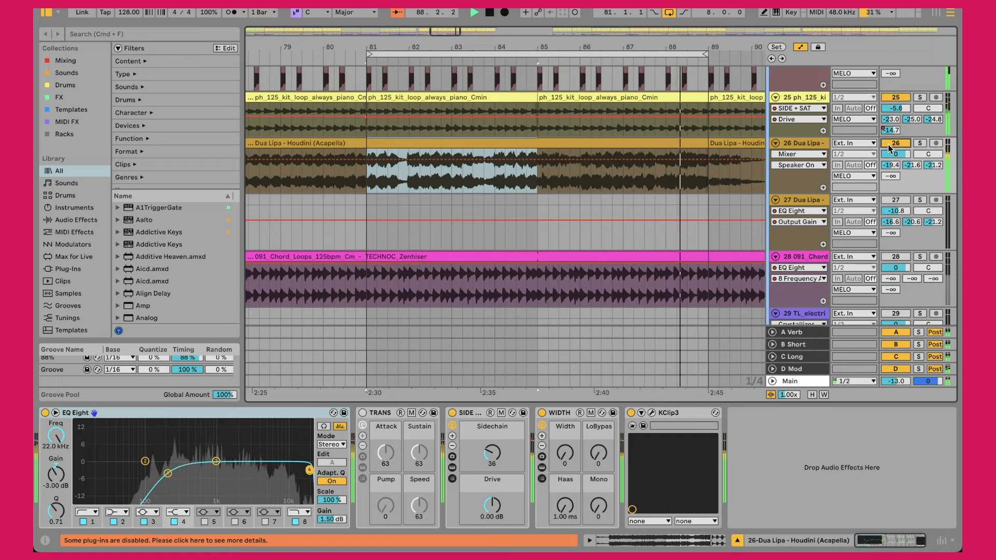
{"action": "left_click", "coordinate": [889, 148]}
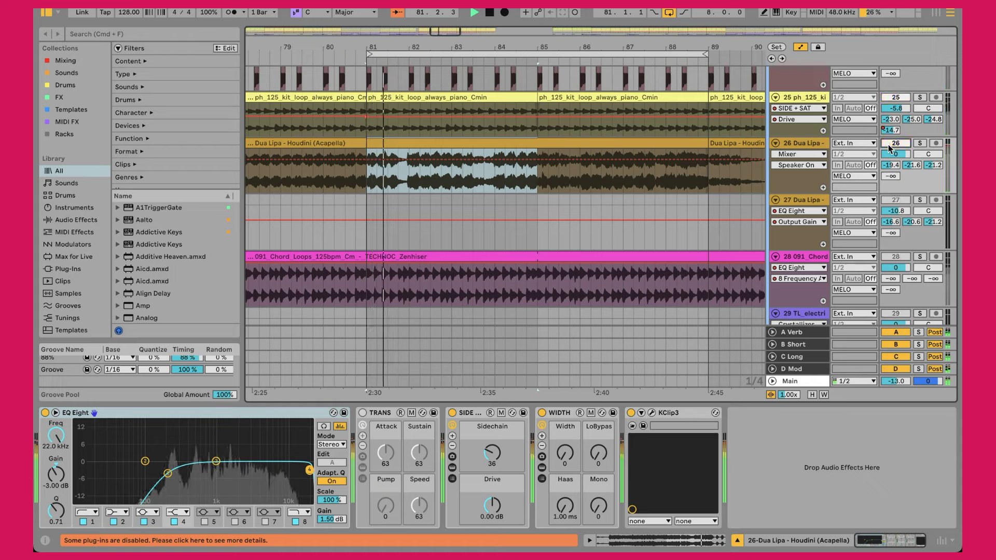
{"action": "left_click", "coordinate": [889, 148]}
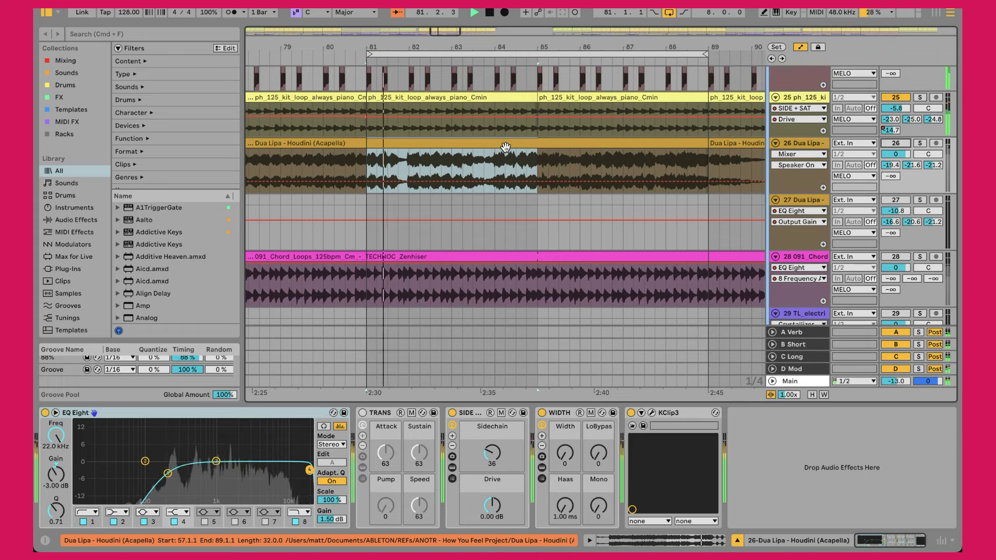
Step: Open the KClip3 plug-in on the acapella track, examine its clipping and ceiling settings, and close it
{"action": "left_click", "coordinate": [803, 147]}
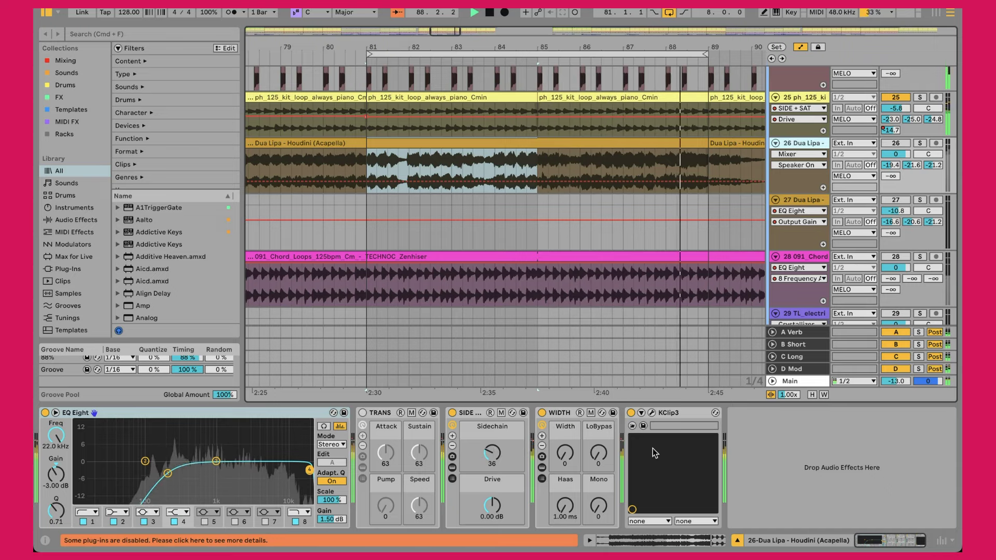
{"action": "left_click", "coordinate": [652, 412]}
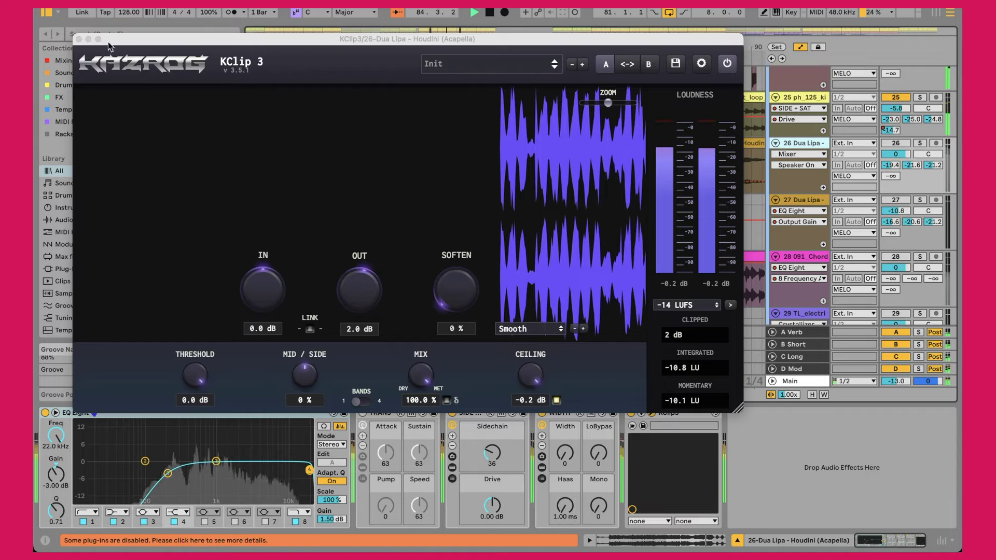
{"action": "left_click", "coordinate": [79, 39]}
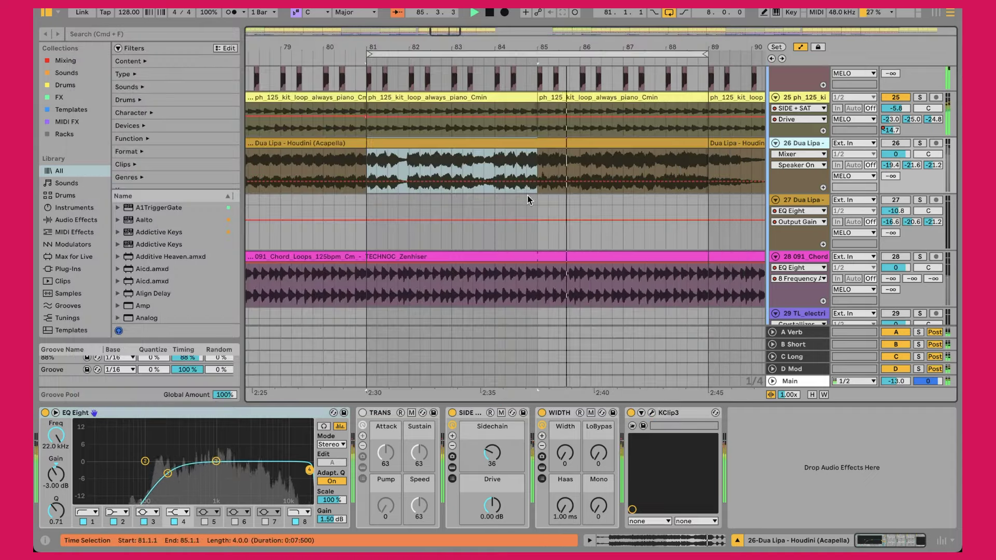
Step: Check track 26's sends to A Verb, B Short and C Long, and view the acapella clips across the wider arrangement
{"action": "left_click", "coordinate": [890, 165]}
{"action": "left_click", "coordinate": [905, 166]}
{"action": "left_click", "coordinate": [934, 166]}
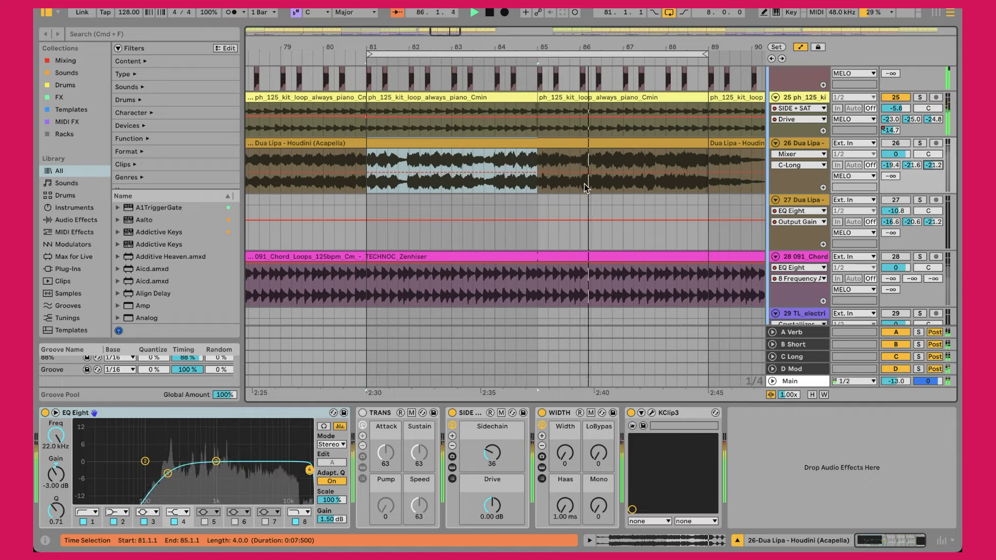
{"action": "key", "text": "minus"}
{"action": "key", "text": "minus"}
{"action": "key", "text": "minus"}
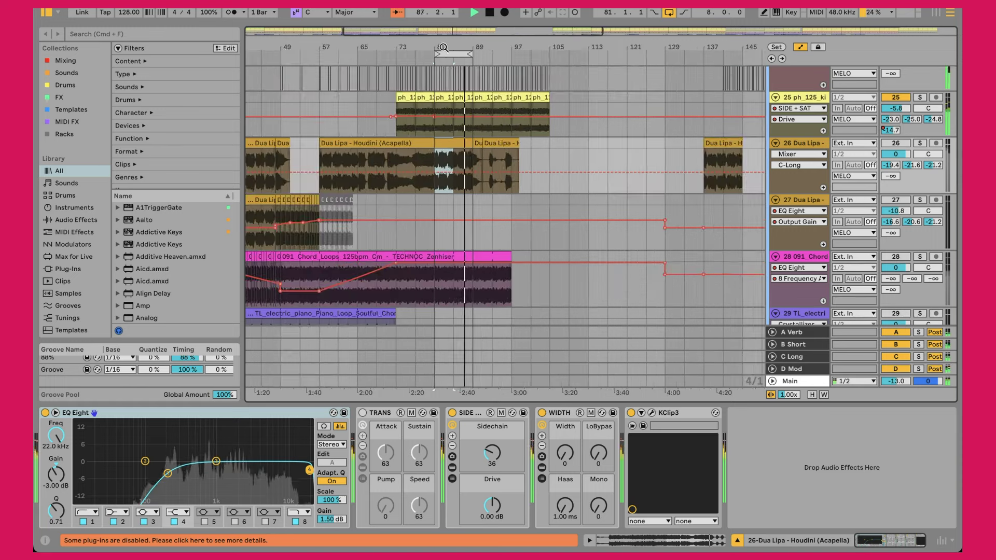
Step: Audition track 27, the second Dua Lipa vocal track, from bar 17, comparing it with the acapella on track 26
{"action": "key", "text": "minus"}
{"action": "key", "text": "space"}
{"action": "scroll", "coordinate": [362, 213], "scroll_direction": "left", "scroll_amount": 5}
{"action": "left_click", "coordinate": [330, 197]}
{"action": "key", "text": "space"}
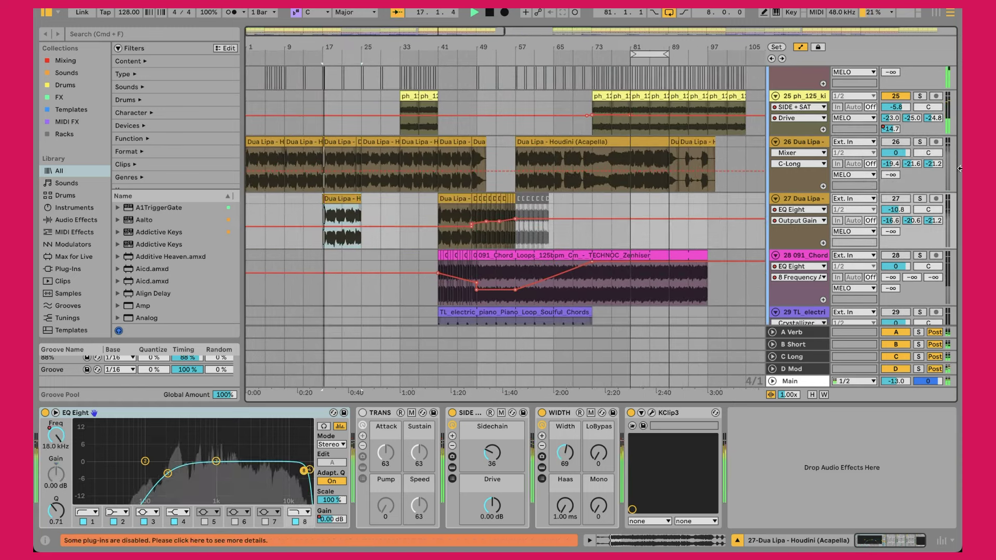
{"action": "left_click", "coordinate": [896, 199]}
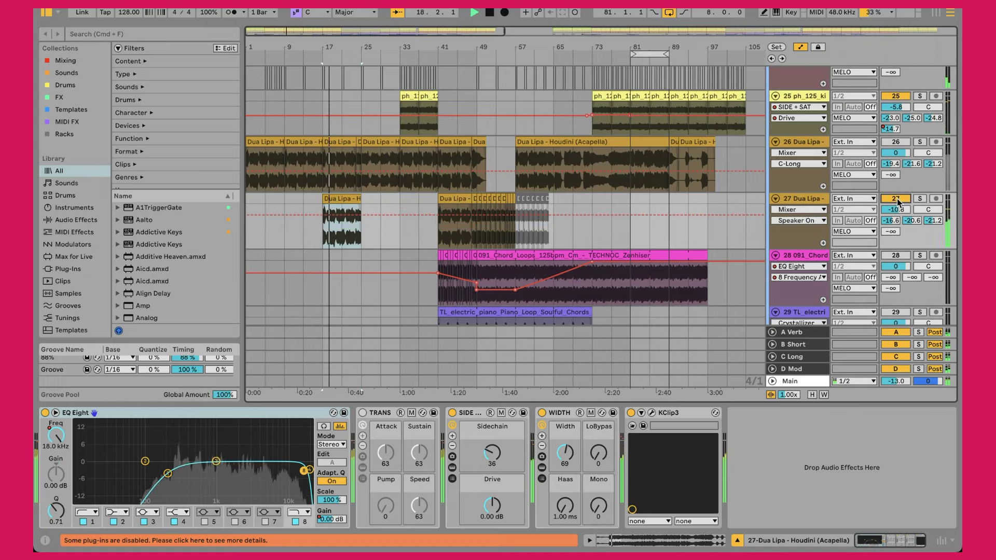
{"action": "left_click", "coordinate": [896, 143]}
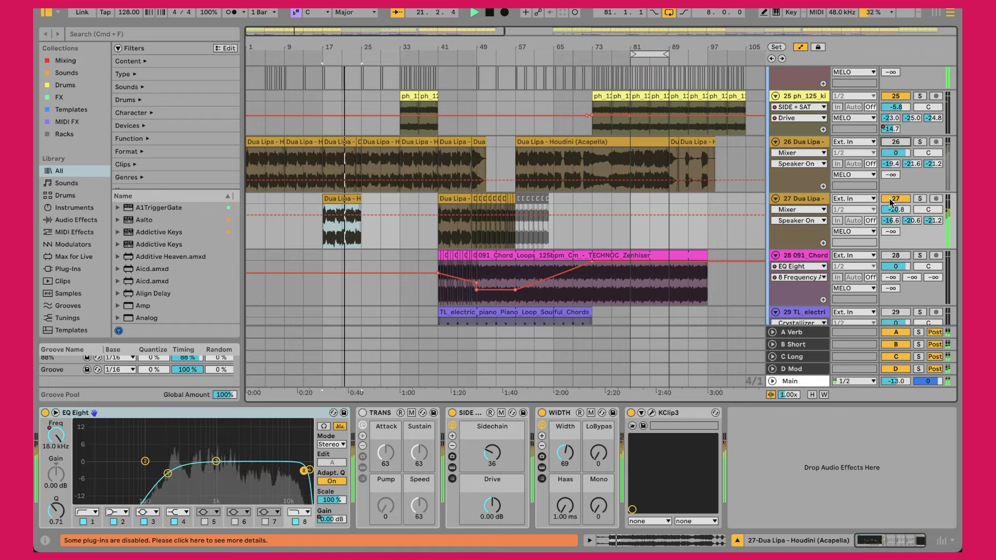
Step: Return playback to the chorus loop at bars 81 to 89, switch on chord loop track 28, and audition it soloed alongside track 25
{"action": "left_click", "coordinate": [648, 54]}
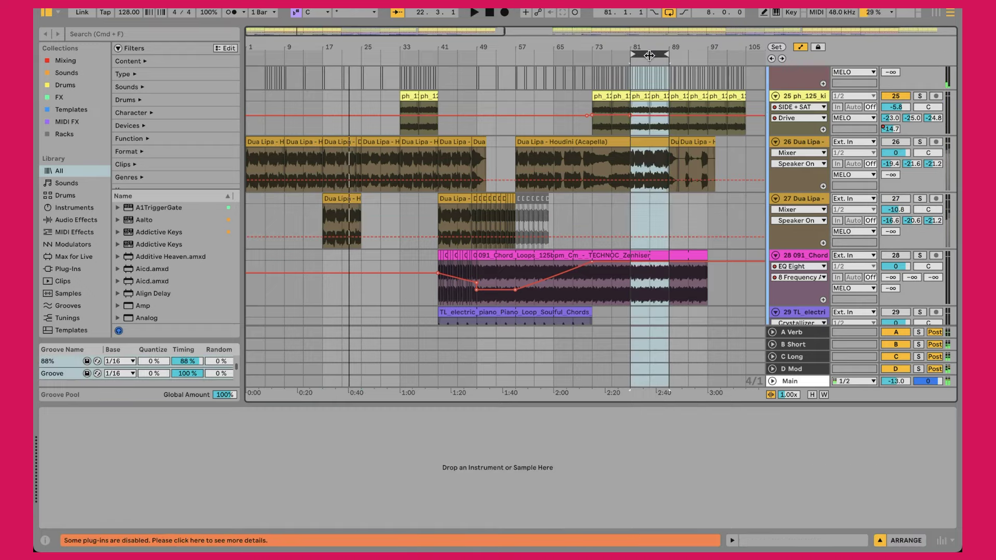
{"action": "scroll", "coordinate": [581, 173], "scroll_direction": "down", "scroll_amount": 1}
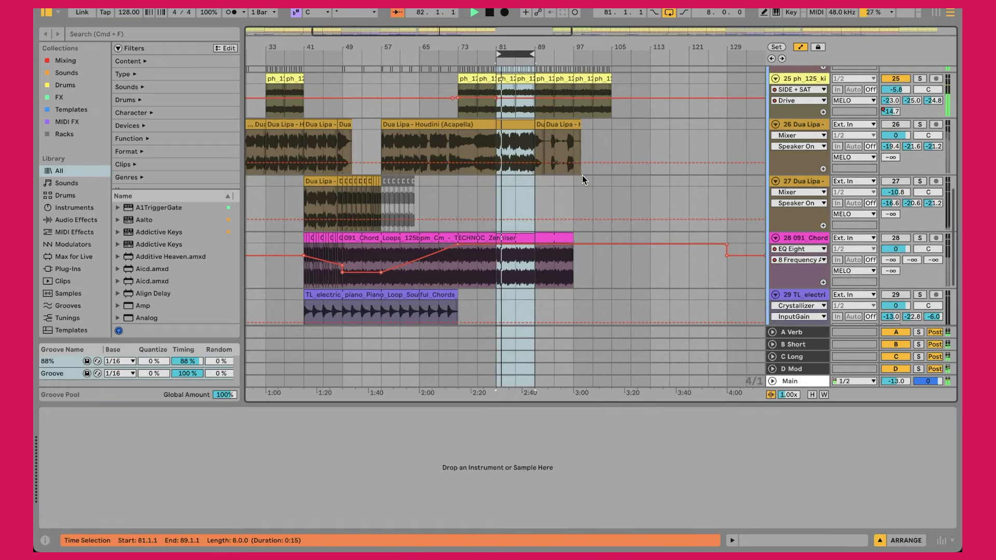
{"action": "left_click", "coordinate": [902, 240]}
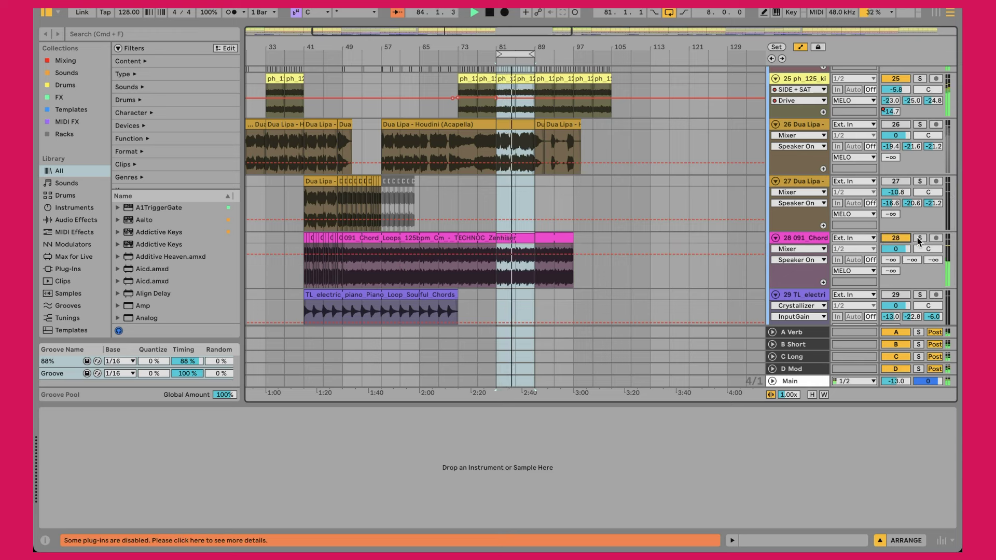
{"action": "left_click", "coordinate": [919, 238]}
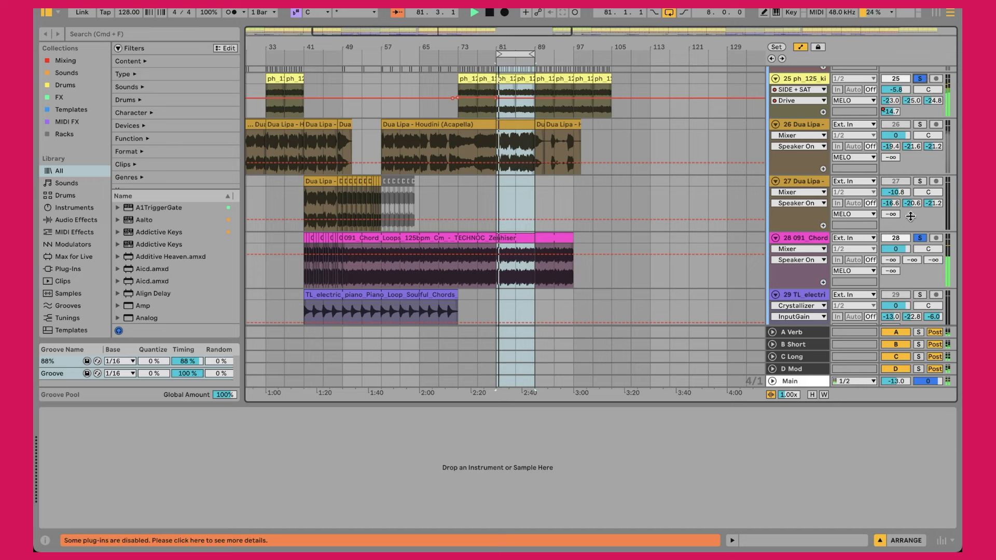
{"action": "left_click", "coordinate": [919, 238]}
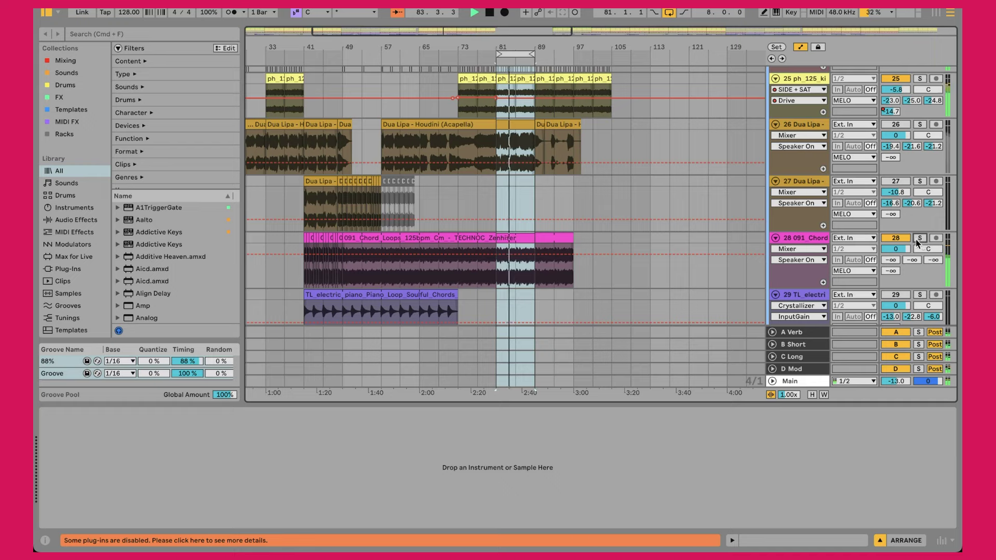
Step: Examine how the track 28 chord loop lines up with the reference song, section markers and the other instrument tracks
{"action": "scroll", "coordinate": [553, 179], "scroll_direction": "down", "scroll_amount": 5}
{"action": "scroll", "coordinate": [553, 179], "scroll_direction": "left", "scroll_amount": 8}
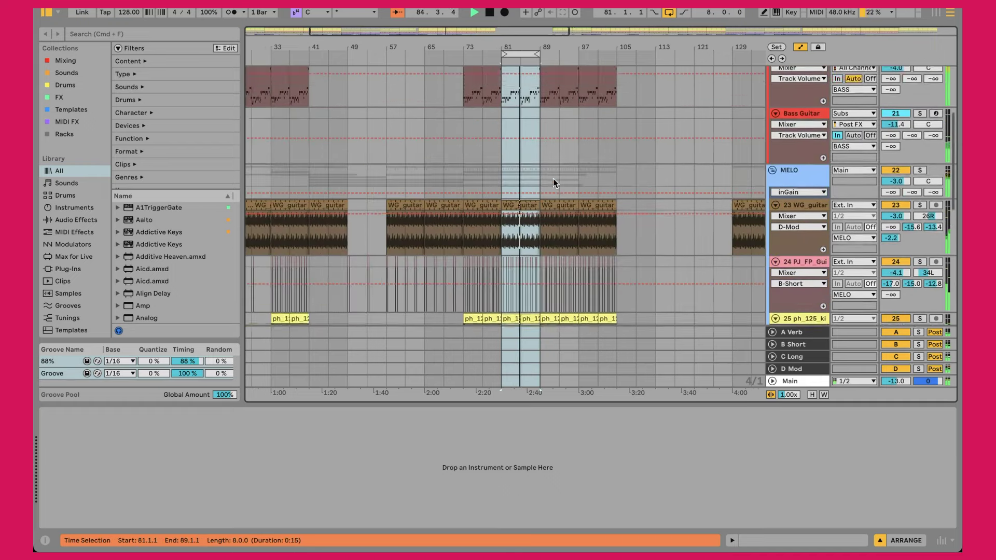
{"action": "scroll", "coordinate": [371, 134], "scroll_direction": "down", "scroll_amount": 2}
{"action": "scroll", "coordinate": [372, 139], "scroll_direction": "up", "scroll_amount": 3}
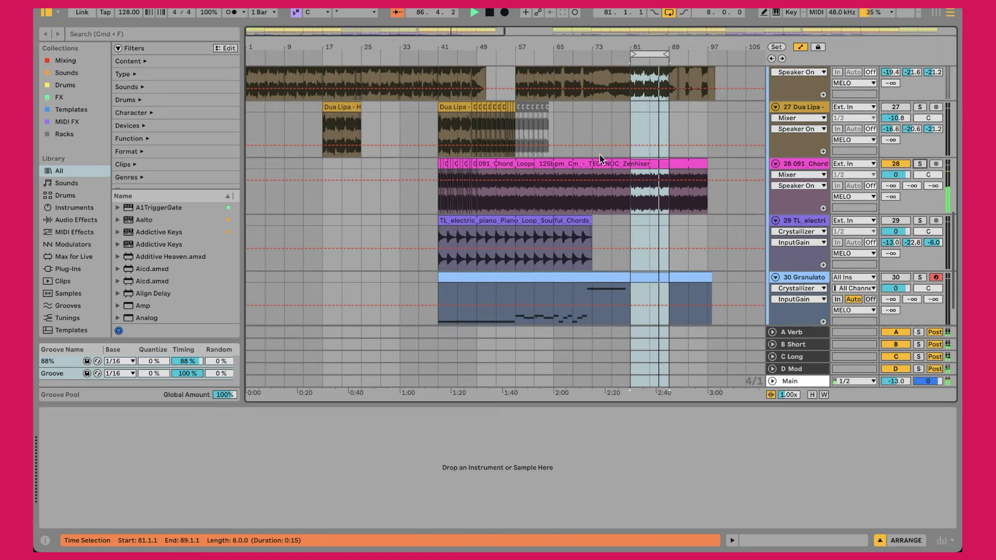
{"action": "scroll", "coordinate": [482, 114], "scroll_direction": "up", "scroll_amount": 15}
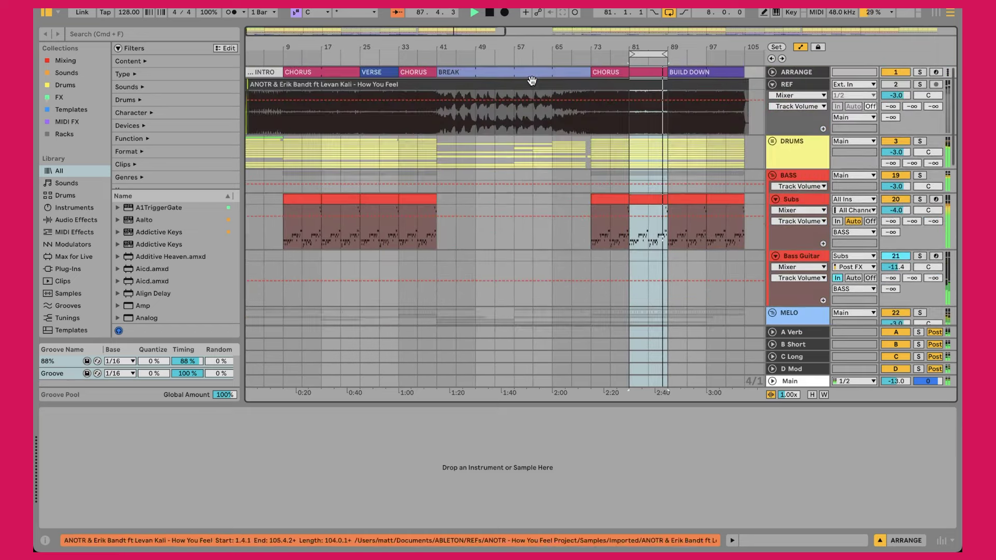
{"action": "scroll", "coordinate": [554, 135], "scroll_direction": "down", "scroll_amount": 15}
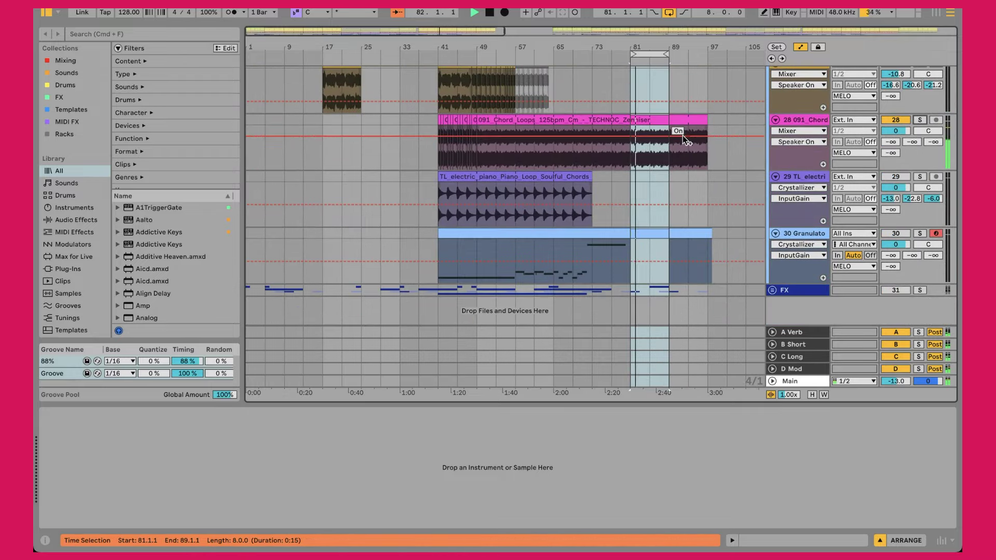
{"action": "scroll", "coordinate": [682, 136], "scroll_direction": "up", "scroll_amount": 15}
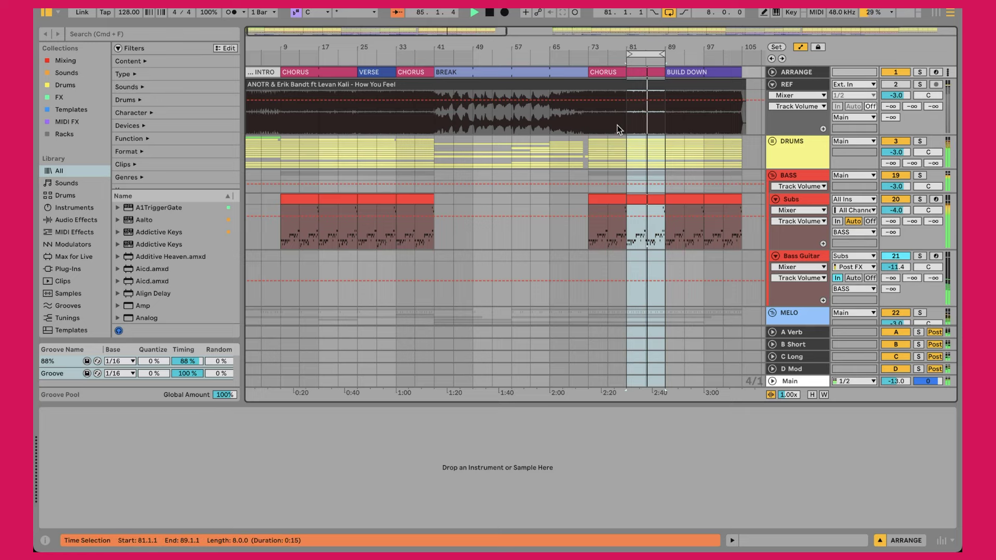
{"action": "scroll", "coordinate": [617, 128], "scroll_direction": "down", "scroll_amount": 15}
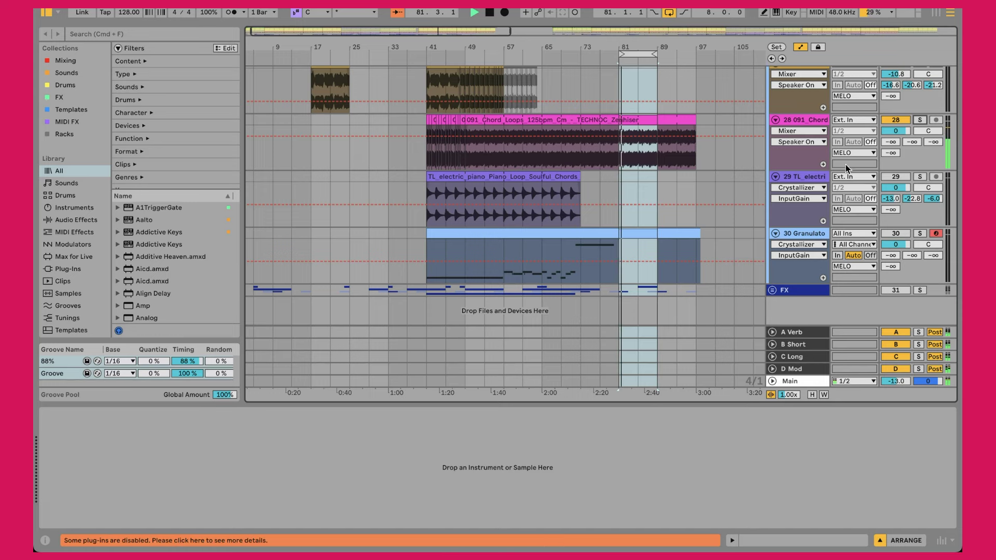
Step: Switch on track 29, the electric piano loop, and play the arrangement from the start of its clip at bar 41
{"action": "left_click", "coordinate": [896, 176]}
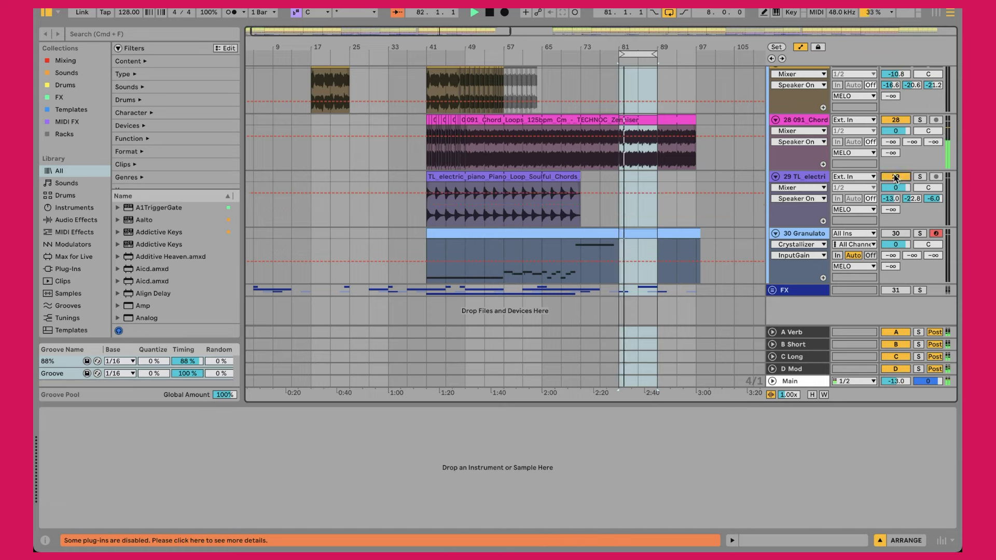
{"action": "left_click", "coordinate": [421, 209]}
{"action": "key", "text": "space"}
{"action": "key", "text": "space"}
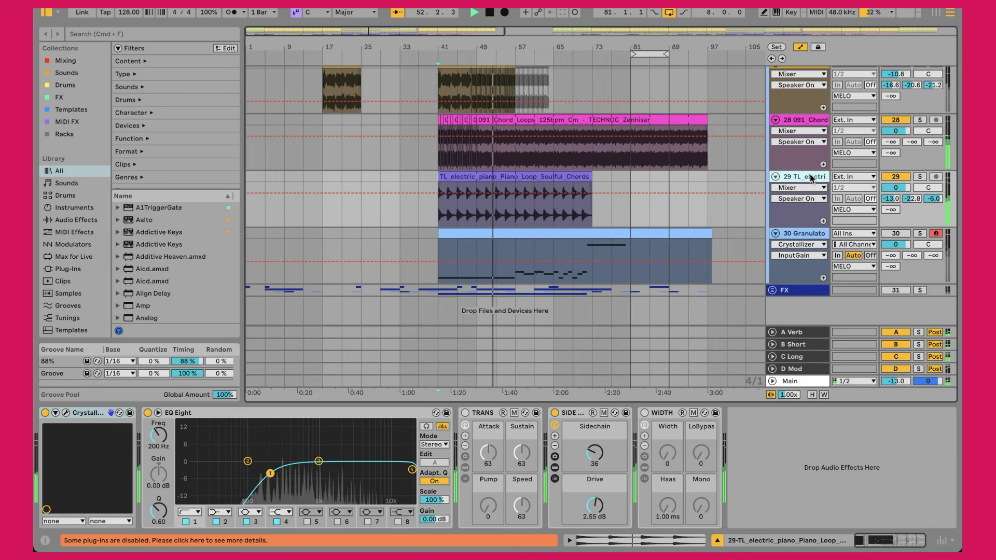
Step: Open the Crystallizer plug-in on track 29, examine its Crystal Builder preset settings, and close it
{"action": "key", "text": "ctrl+alt+l"}
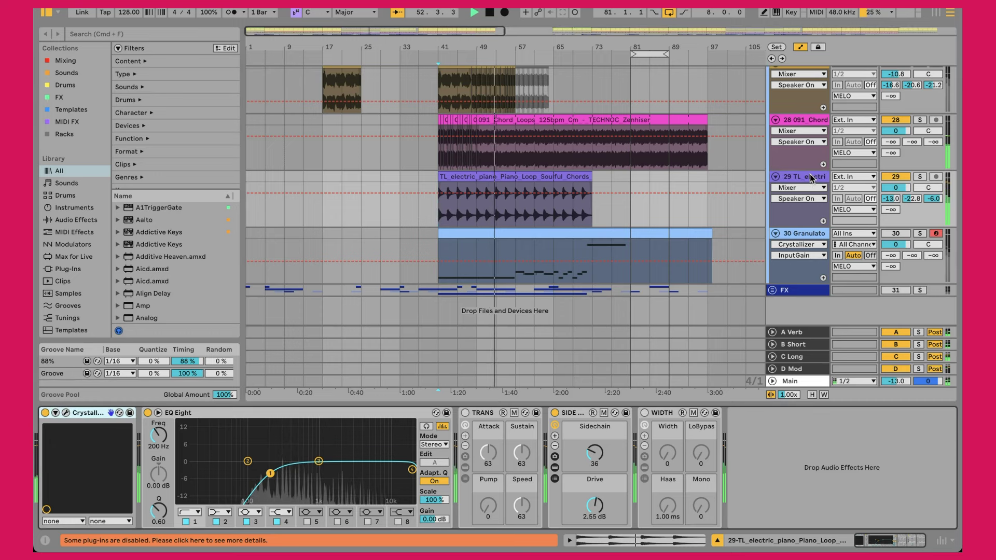
{"action": "left_click", "coordinate": [68, 414]}
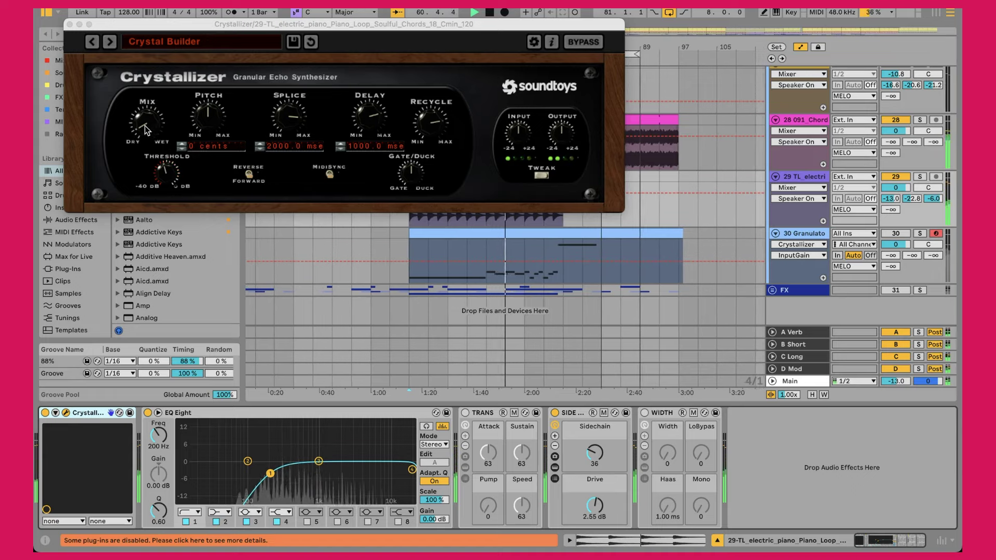
{"action": "left_click", "coordinate": [69, 25]}
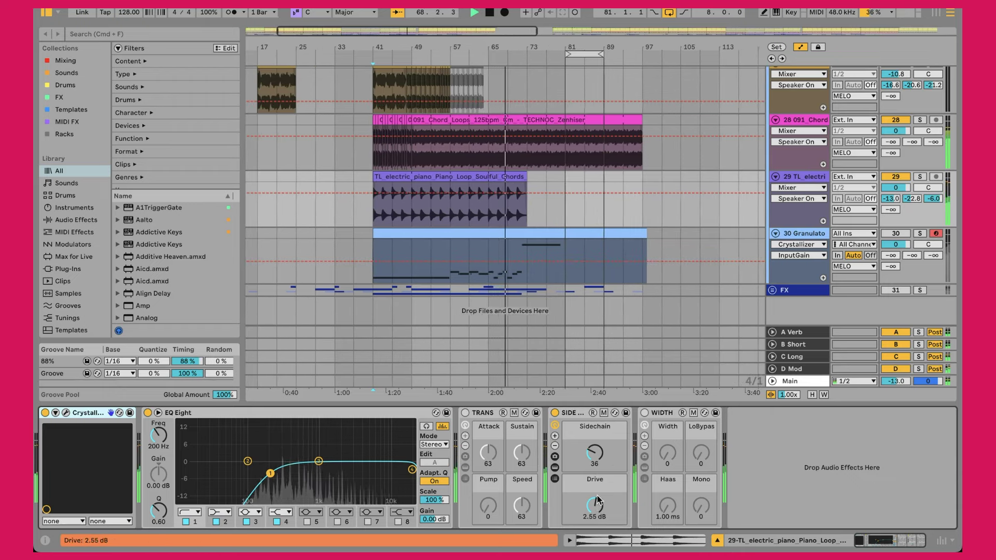
Step: View the Granulator II clip and track 29's device chain, and check the piano loop against the rest of the arrangement
{"action": "left_click", "coordinate": [522, 239]}
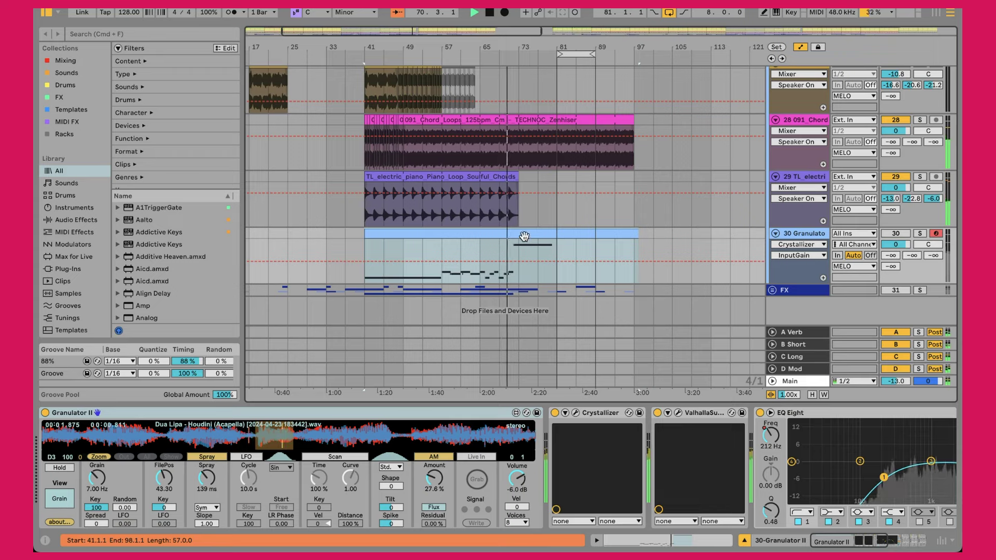
{"action": "left_click", "coordinate": [791, 178]}
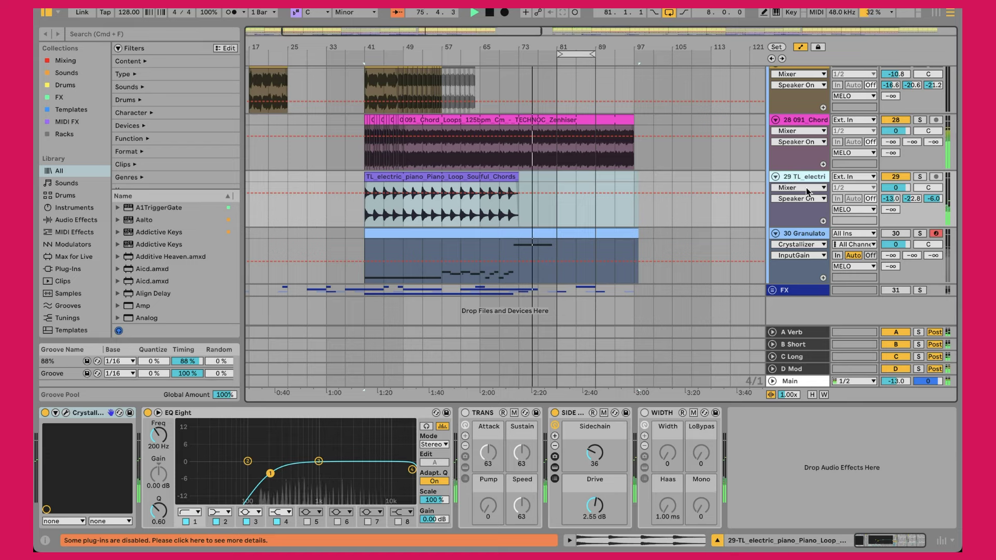
{"action": "scroll", "coordinate": [469, 91], "scroll_direction": "up", "scroll_amount": 10}
{"action": "scroll", "coordinate": [468, 92], "scroll_direction": "down", "scroll_amount": 10}
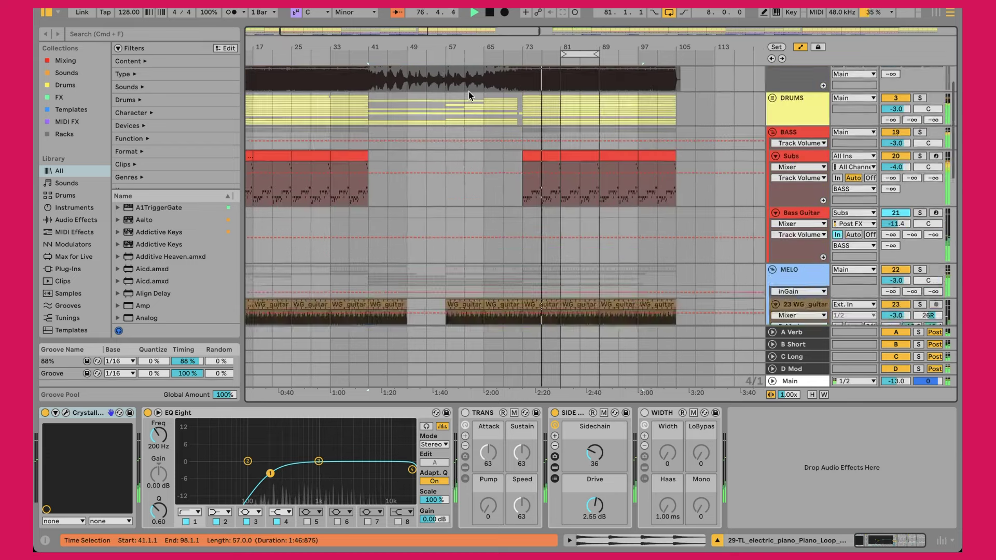
{"action": "scroll", "coordinate": [468, 91], "scroll_direction": "down", "scroll_amount": 2}
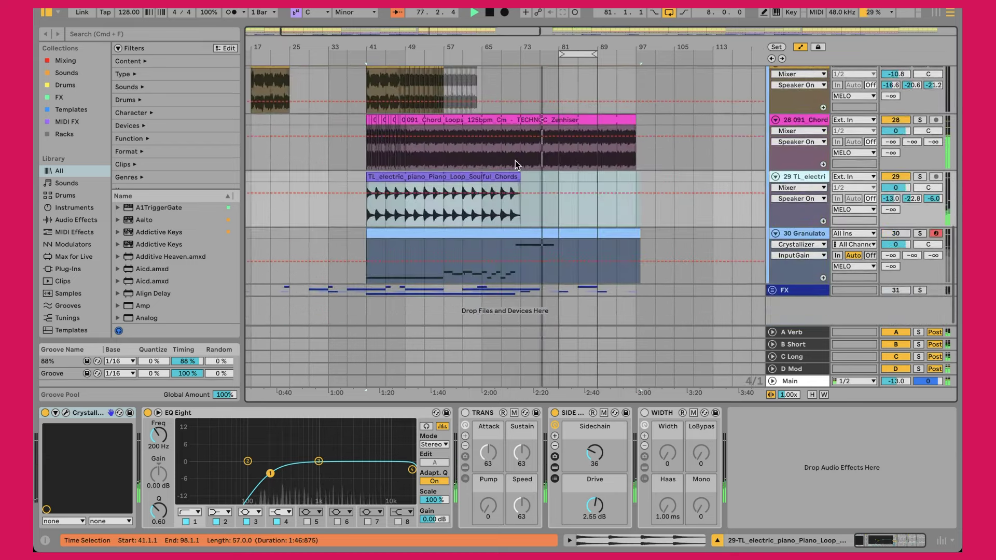
Step: Switch on track 30, the Granulator II track, and audition it from bar 41 with repeated solo comparisons
{"action": "left_click", "coordinate": [369, 277]}
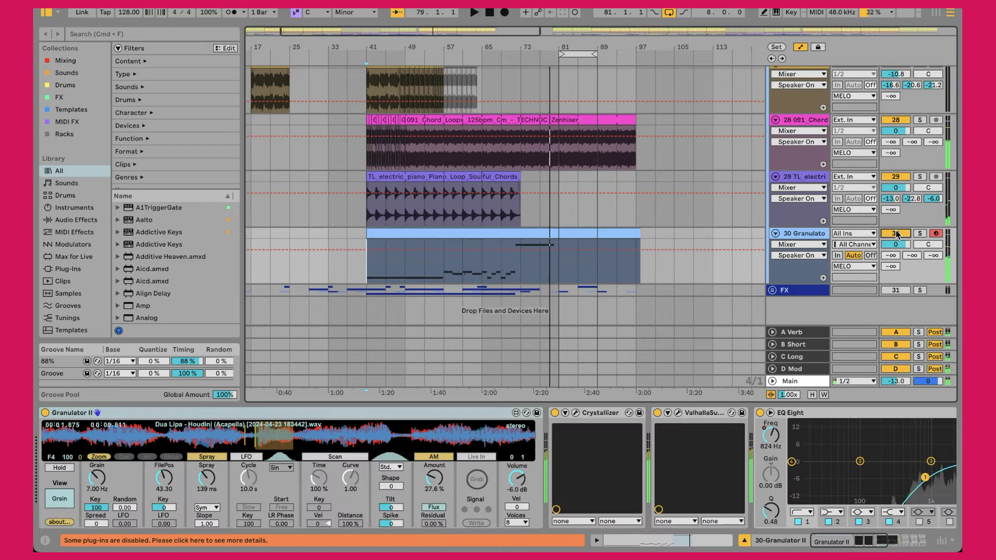
{"action": "key", "text": "space"}
{"action": "key", "text": "space"}
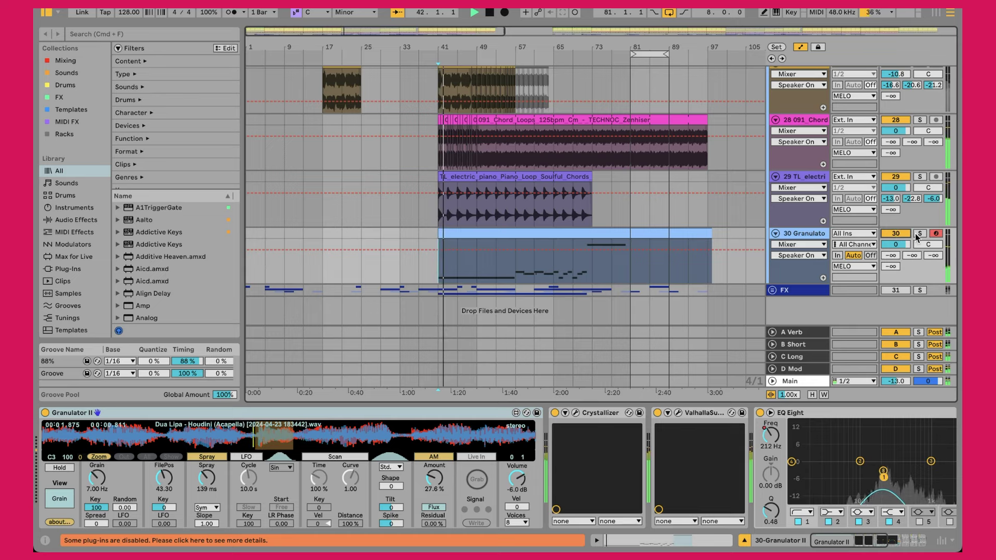
{"action": "left_click", "coordinate": [917, 234]}
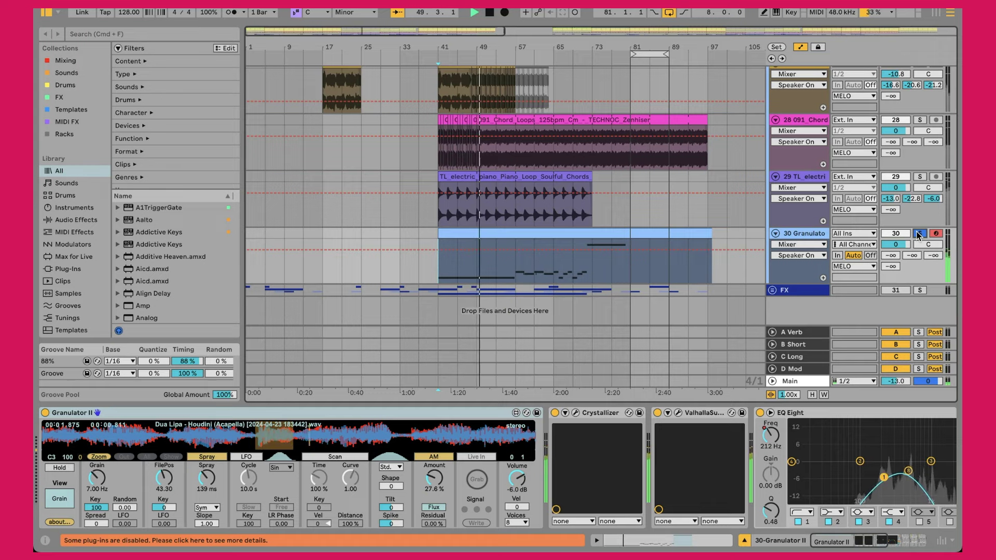
{"action": "left_click", "coordinate": [917, 234]}
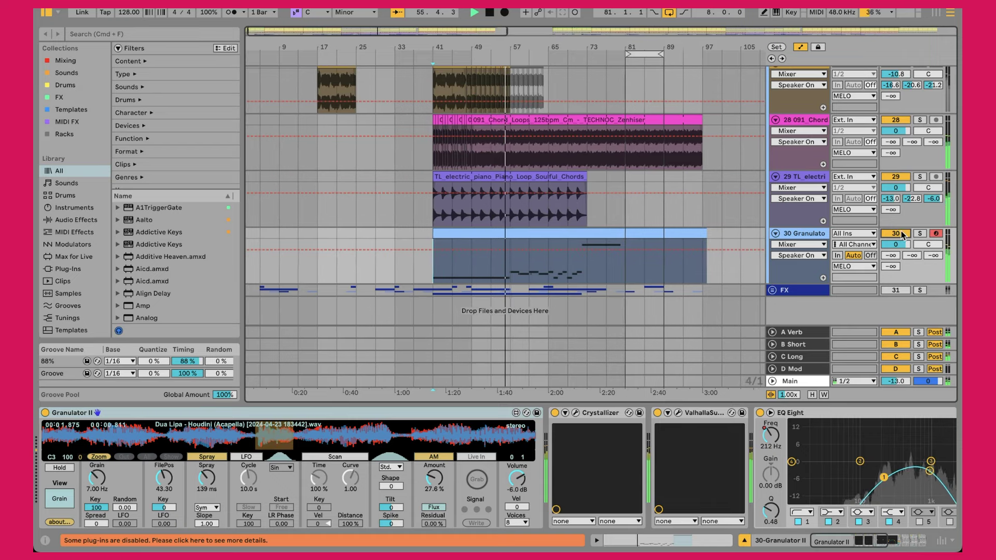
{"action": "left_click", "coordinate": [919, 234]}
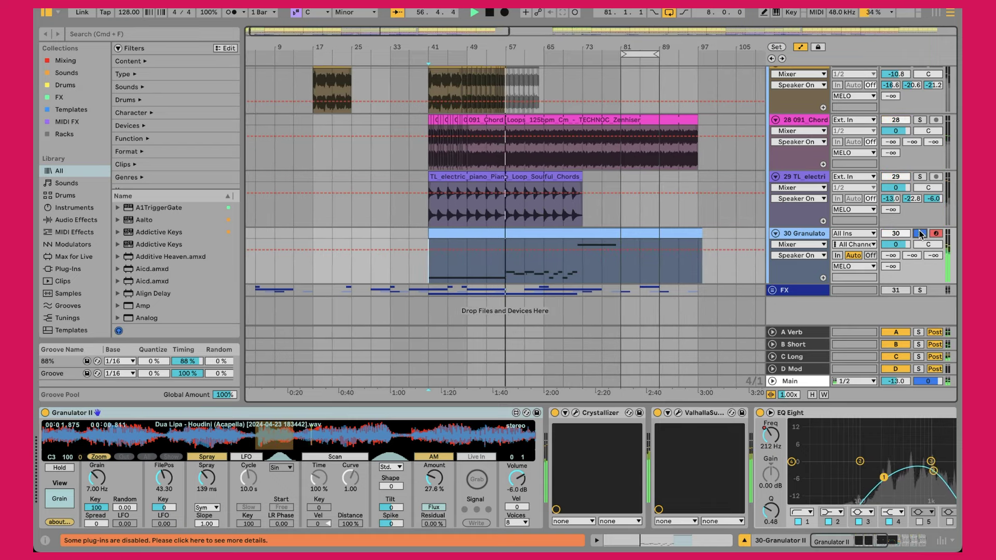
{"action": "left_click", "coordinate": [818, 238]}
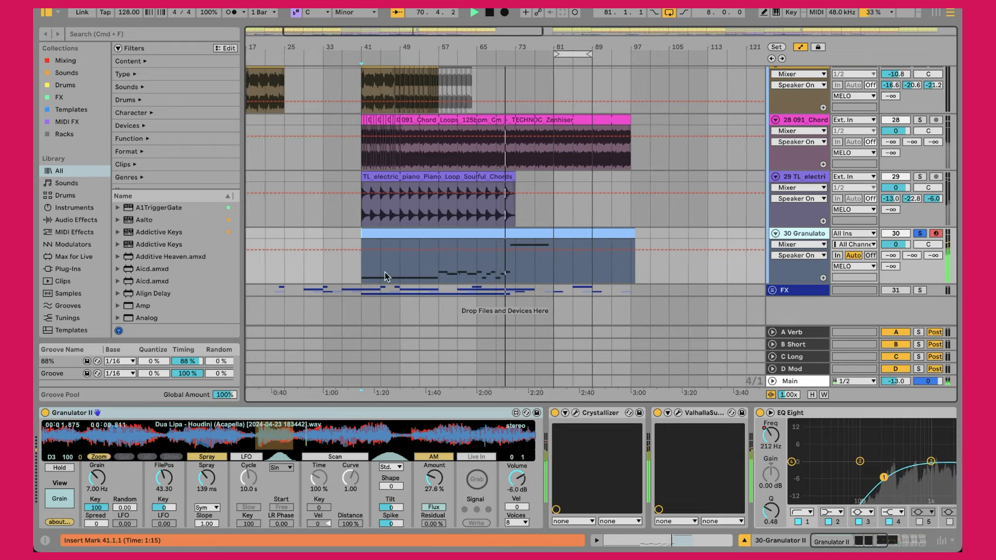
{"action": "left_click", "coordinate": [361, 268]}
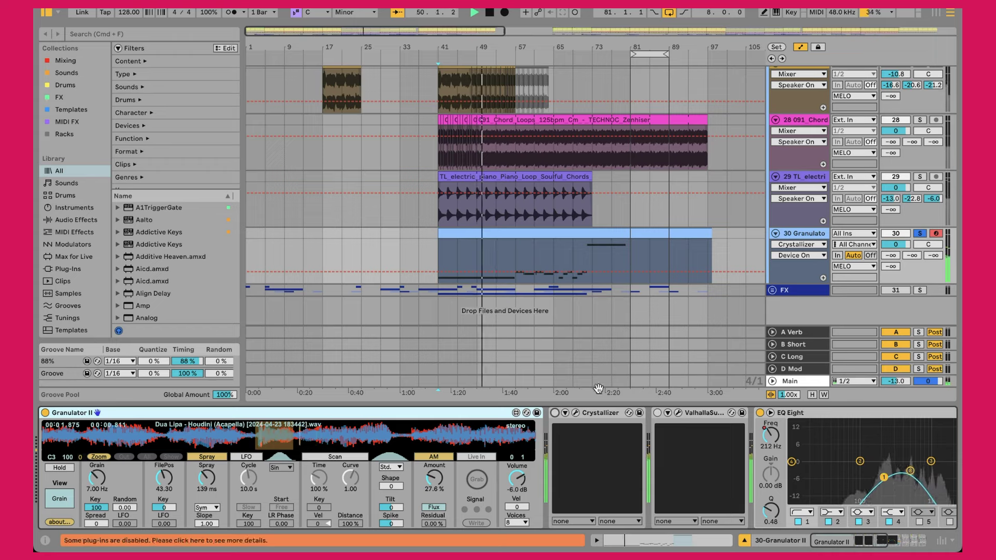
Step: Switch Crystallizer and ValhallaSupermassive back on in track 30, inspect each plug-in's settings, and close both windows
{"action": "left_click", "coordinate": [554, 413]}
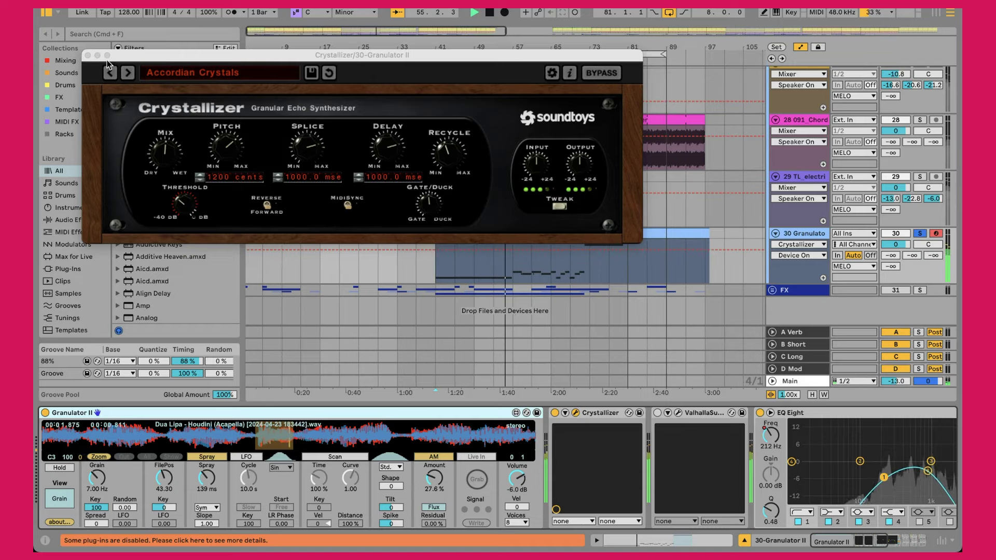
{"action": "left_click", "coordinate": [93, 56]}
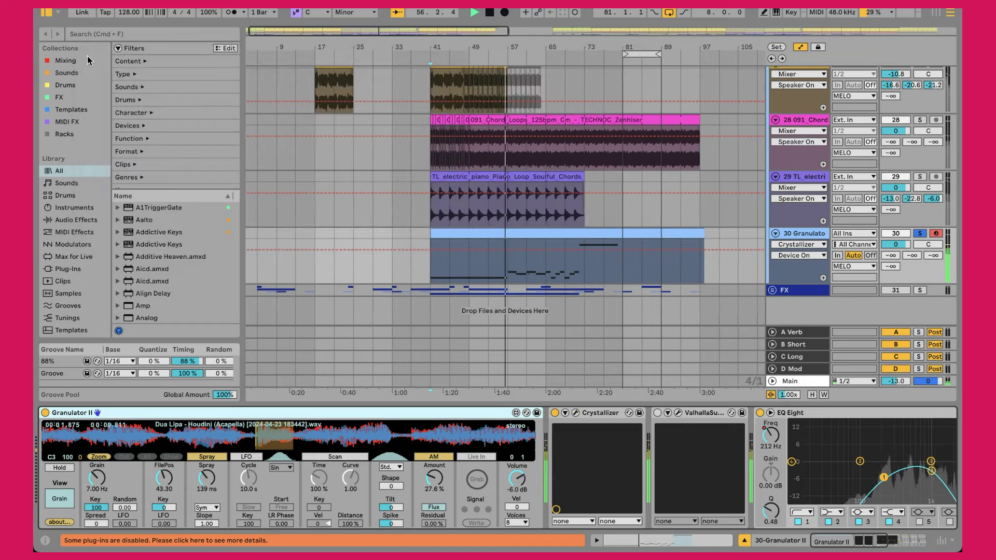
{"action": "left_click", "coordinate": [678, 414]}
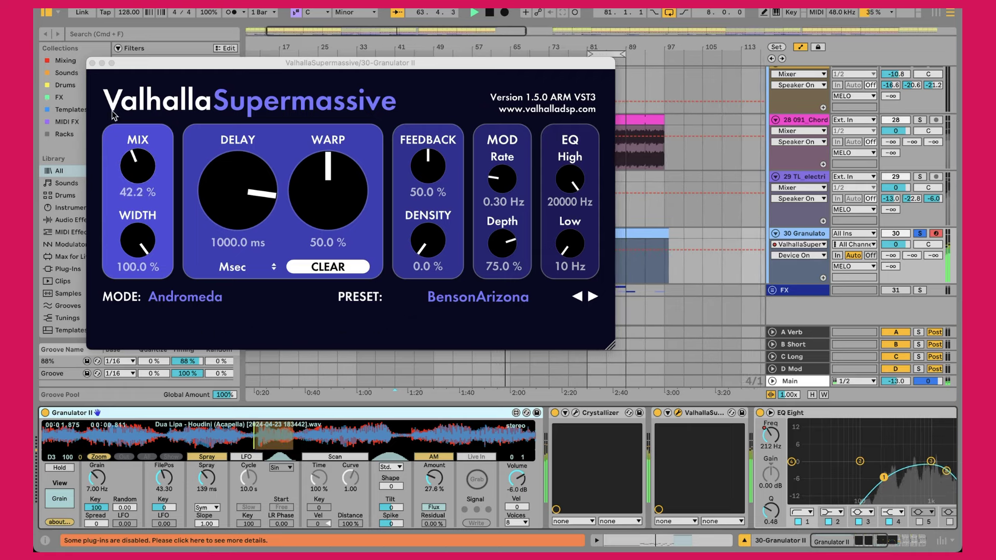
{"action": "left_click", "coordinate": [93, 65]}
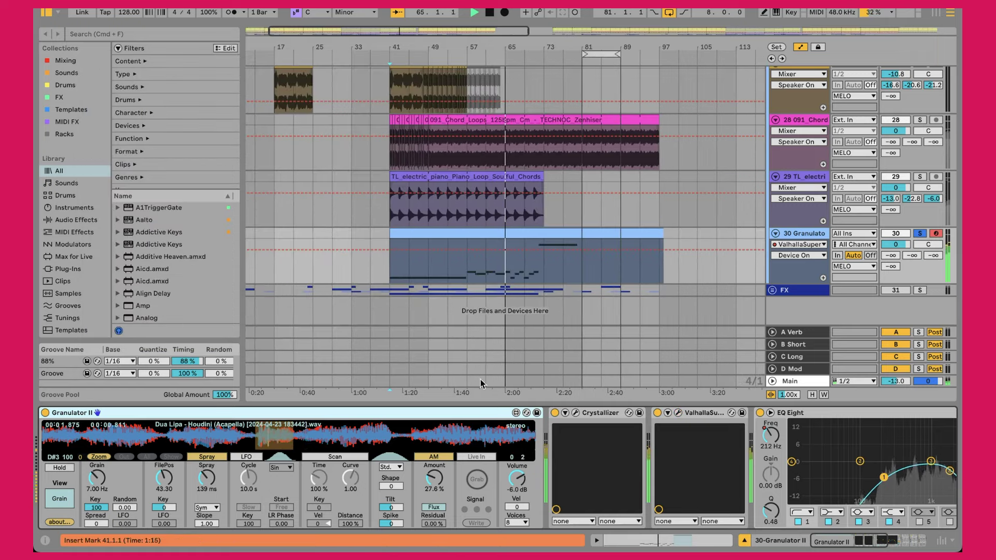
Step: Compare track 30 soloed and in the full mix, and examine its EQ Eight and the TRANS, SIDE and WIDTH racks
{"action": "scroll", "coordinate": [550, 440], "scroll_direction": "right", "scroll_amount": 8}
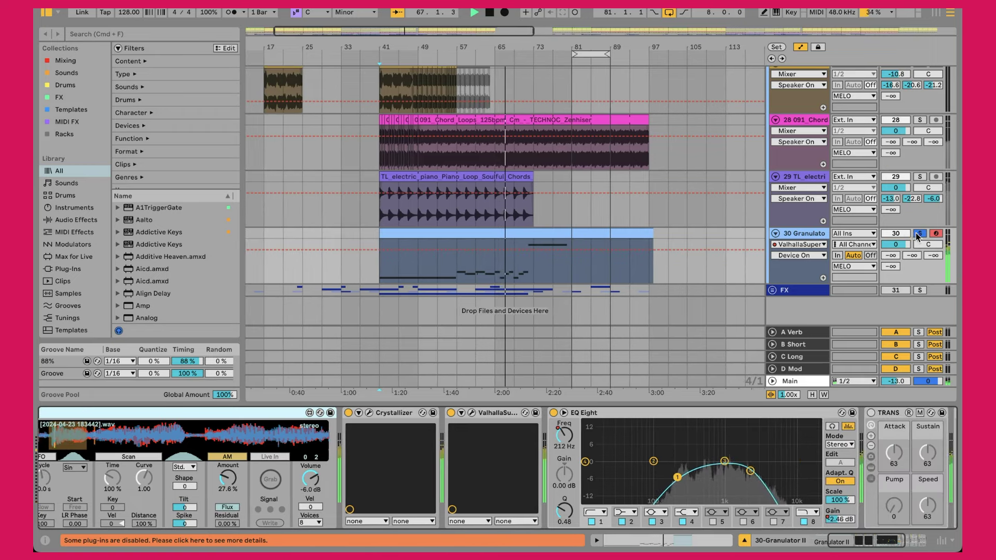
{"action": "left_click", "coordinate": [561, 259]}
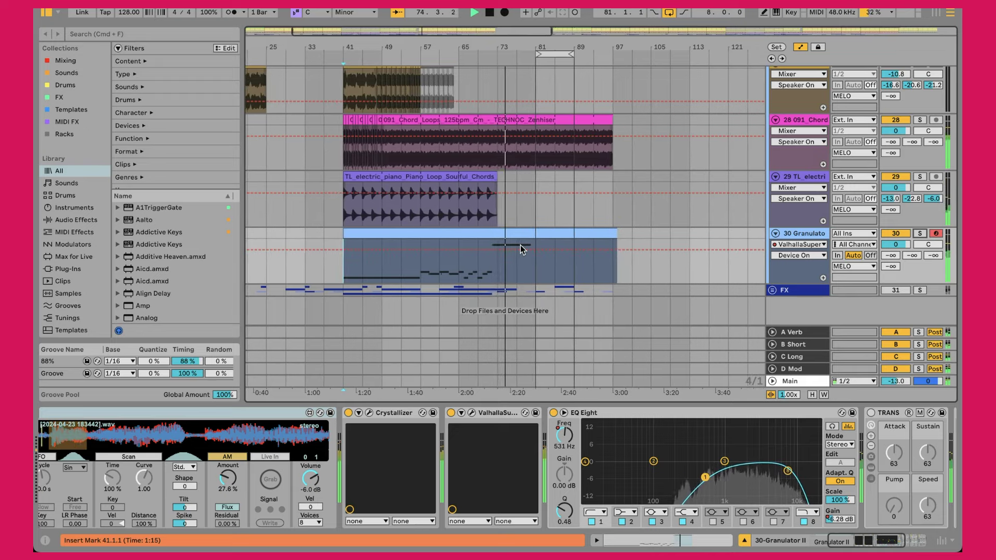
{"action": "left_click", "coordinate": [919, 234]}
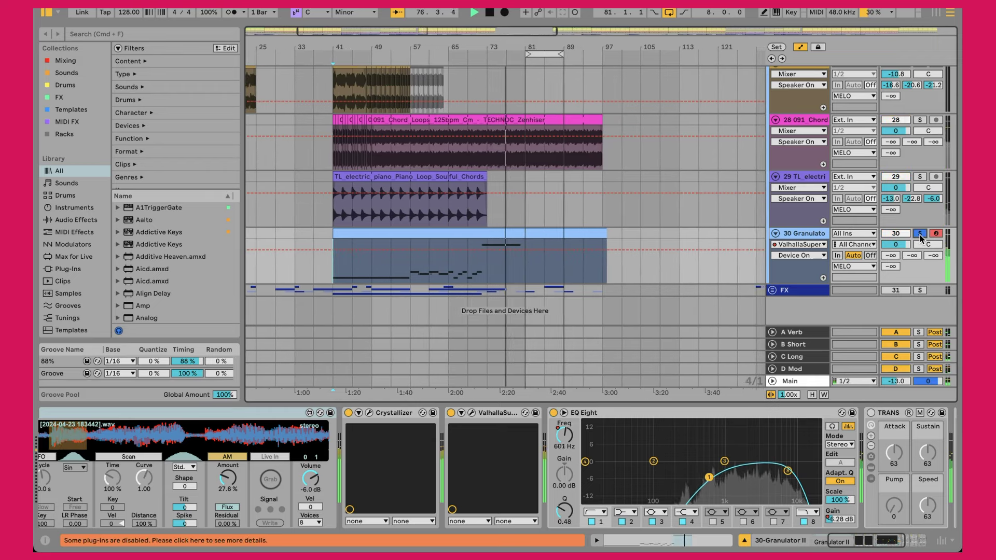
{"action": "left_click", "coordinate": [920, 234]}
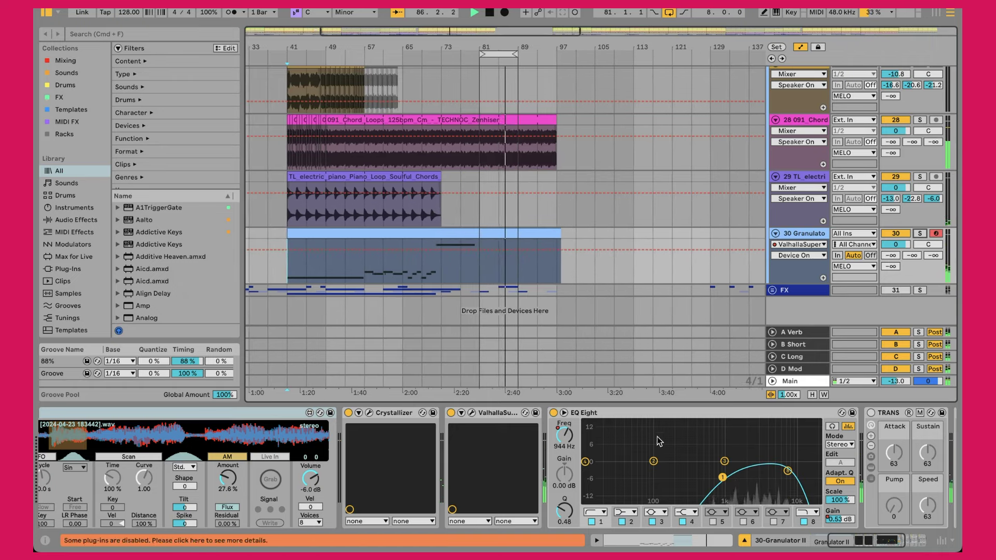
{"action": "scroll", "coordinate": [614, 458], "scroll_direction": "right", "scroll_amount": 5}
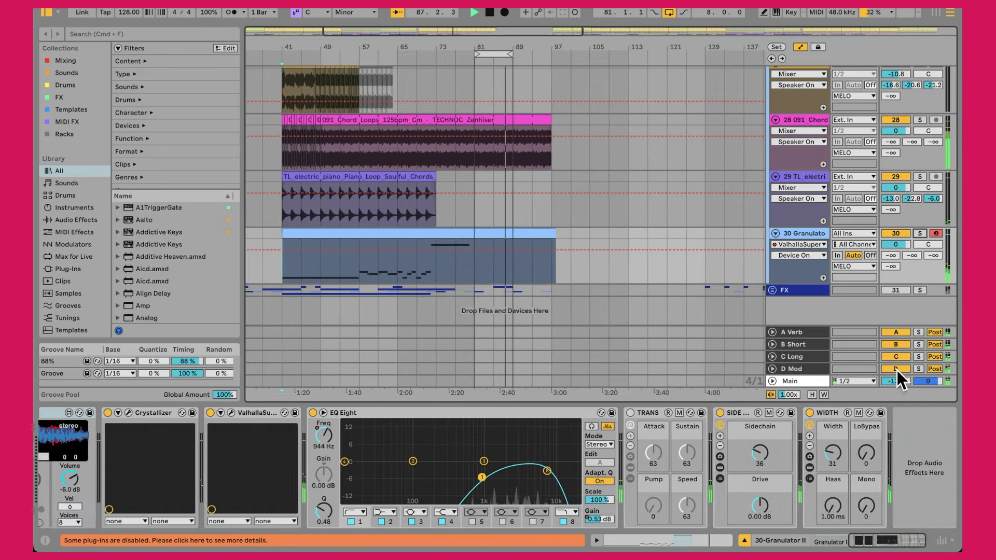